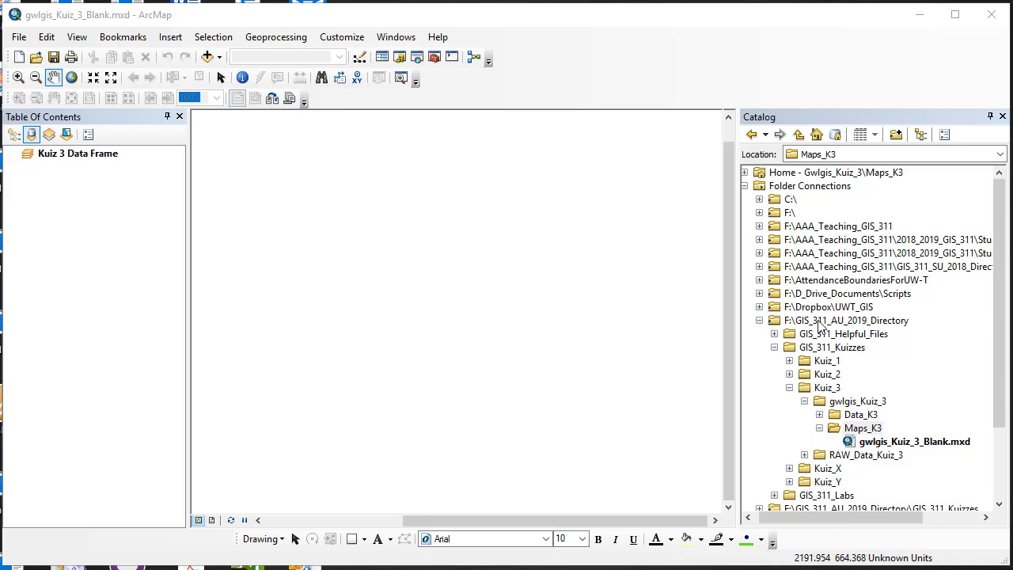
Step: Expand the Data_K3, RAW_Data_Kuiz_3 and GIS_311_Kuiz_3_Data folders in the catalog tree to view their contents
{"action": "left_click", "coordinate": [821, 416]}
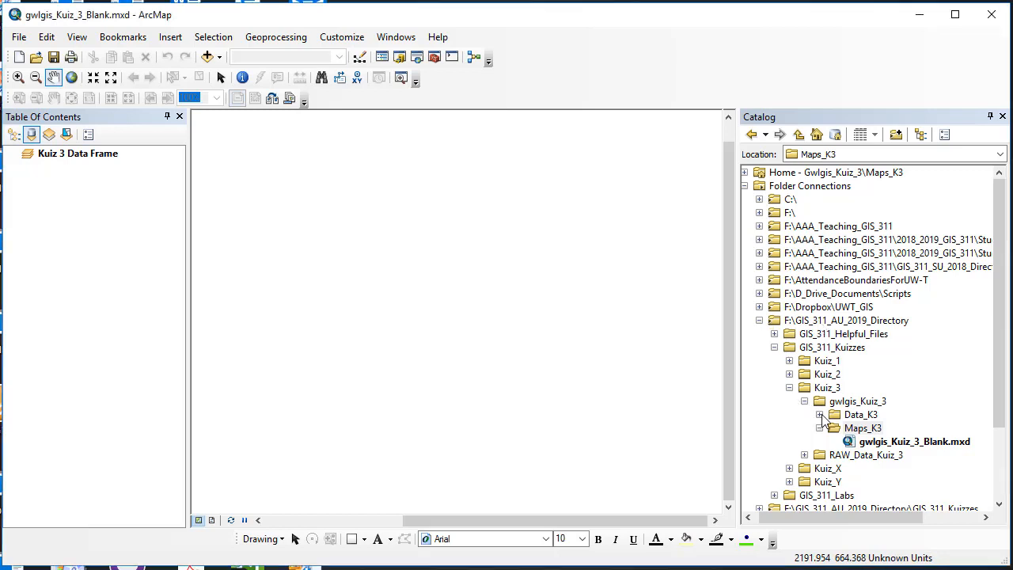
{"action": "left_click", "coordinate": [820, 415]}
{"action": "scroll", "coordinate": [854, 356], "scroll_direction": "down", "scroll_amount": 3}
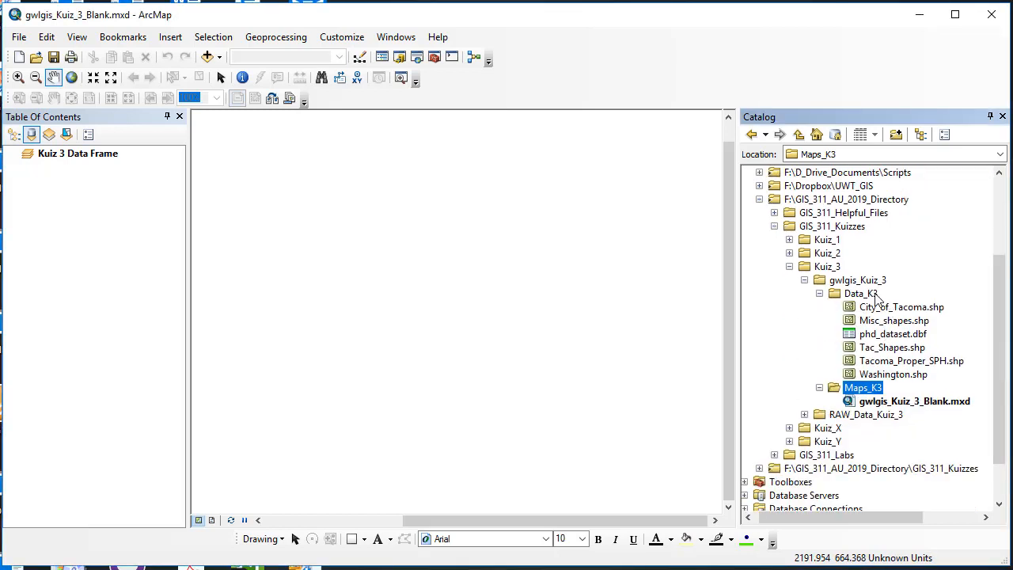
{"action": "left_click", "coordinate": [804, 415]}
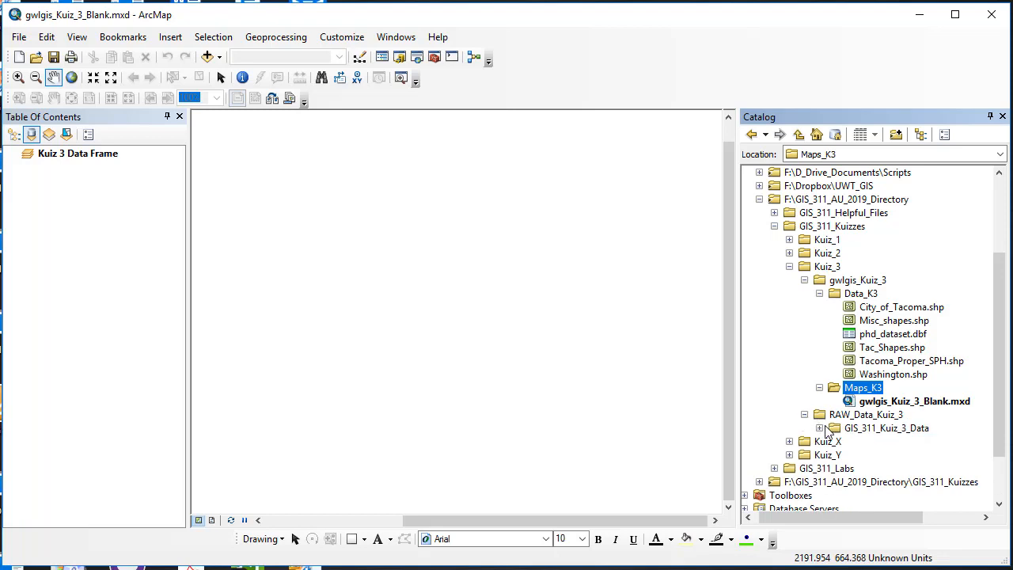
{"action": "left_click", "coordinate": [820, 428]}
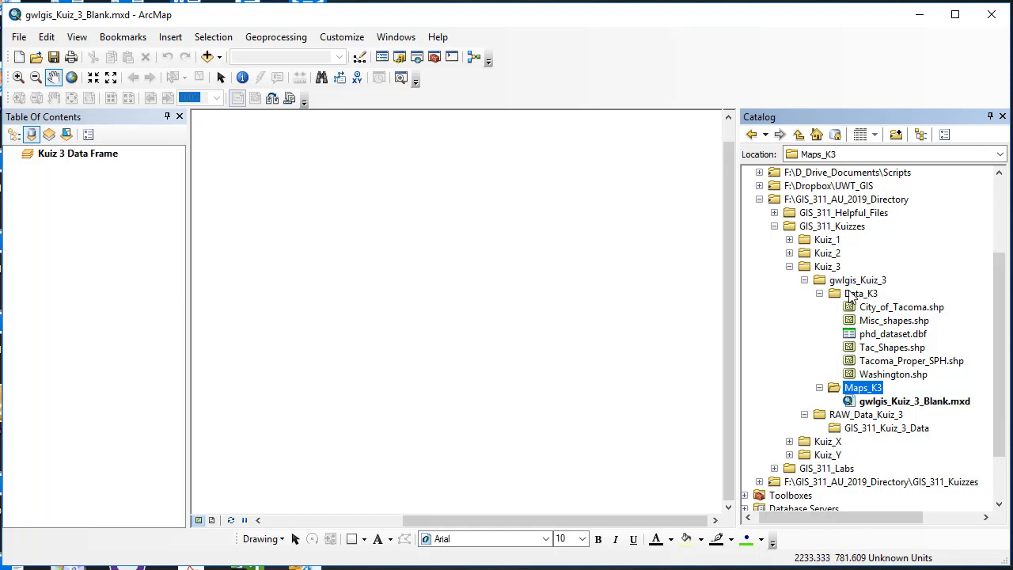
Step: Review the map document properties, including title, summary, description and relative pathnames, and close them
{"action": "left_click", "coordinate": [19, 37]}
{"action": "left_click", "coordinate": [99, 314]}
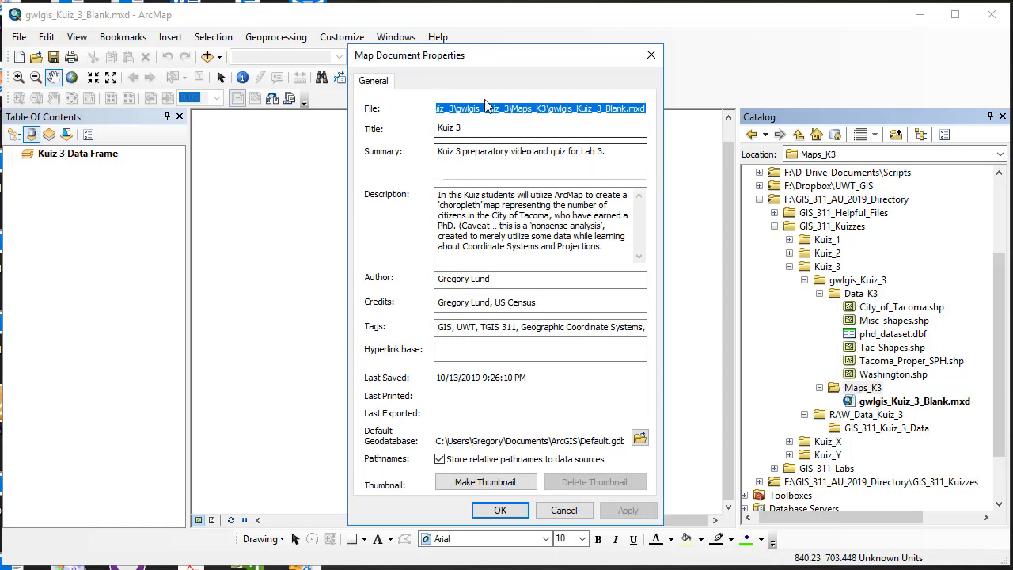
{"action": "left_click", "coordinate": [501, 511]}
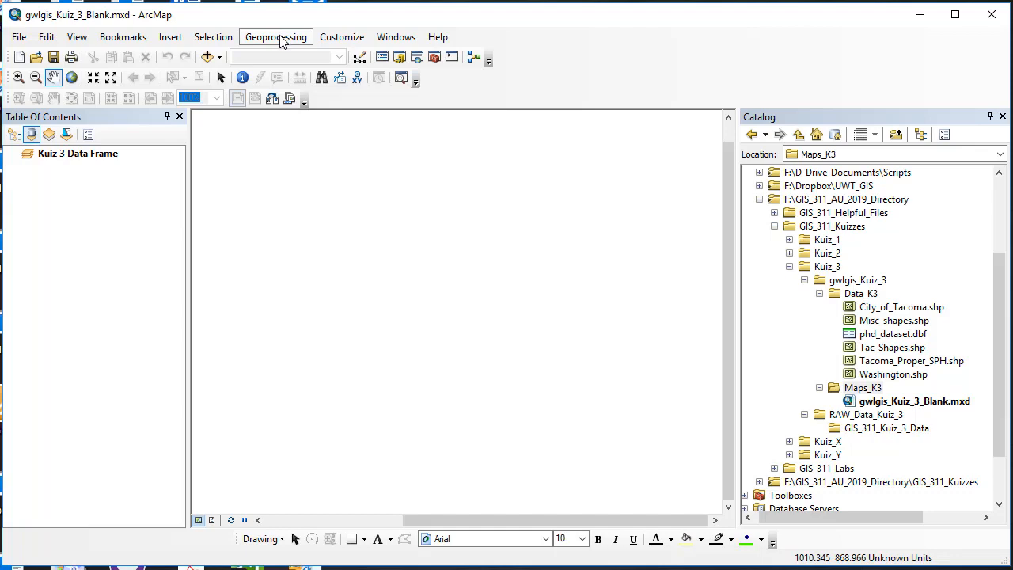
Step: Review the geoprocessing options for output overwriting and background processing, and close them
{"action": "left_click", "coordinate": [280, 41]}
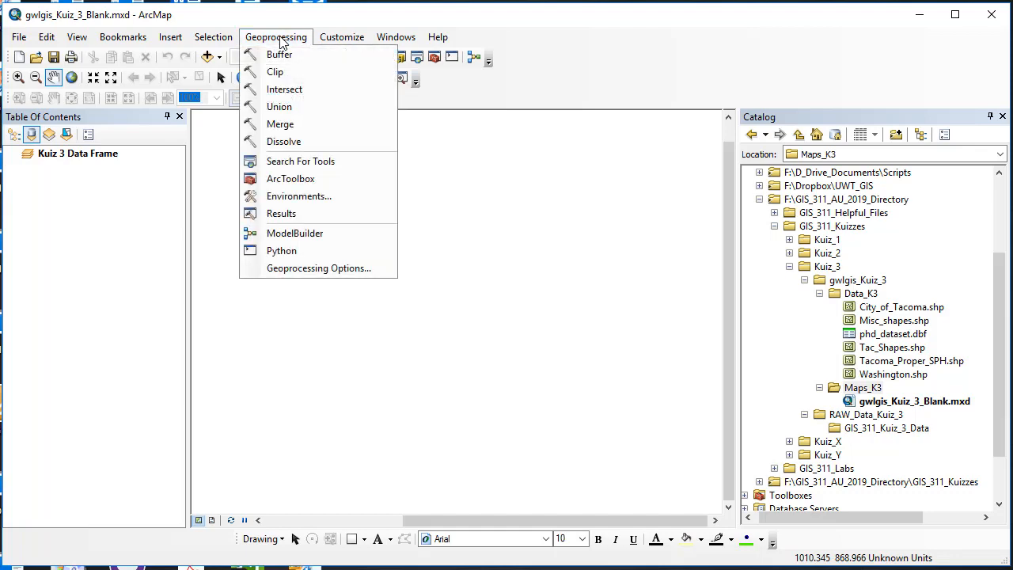
{"action": "left_click", "coordinate": [310, 269]}
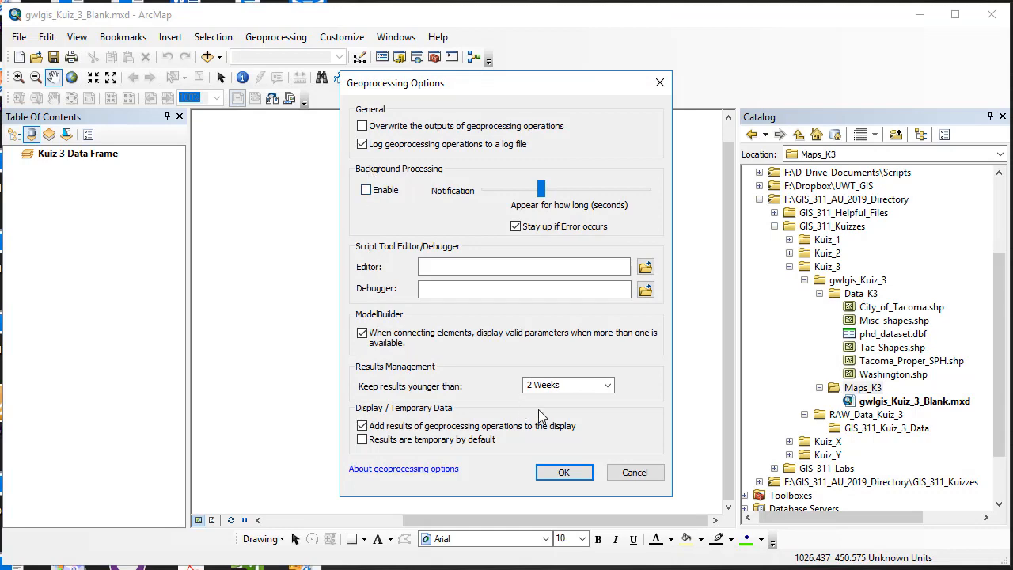
{"action": "left_click", "coordinate": [572, 473]}
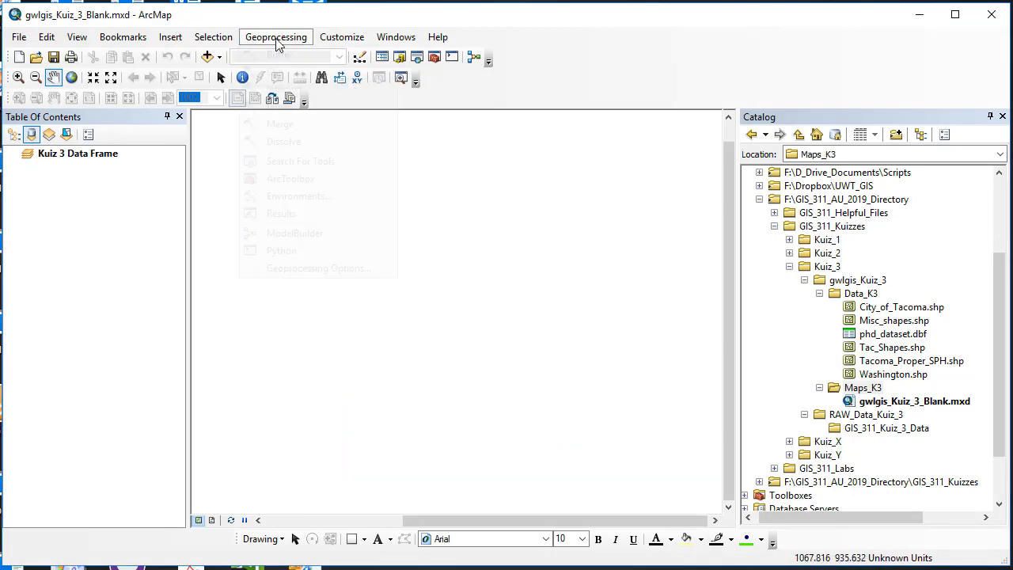
Step: Check the current and scratch workspace paths in the geoprocessing environment settings and close them
{"action": "left_click", "coordinate": [276, 39]}
{"action": "left_click", "coordinate": [299, 195]}
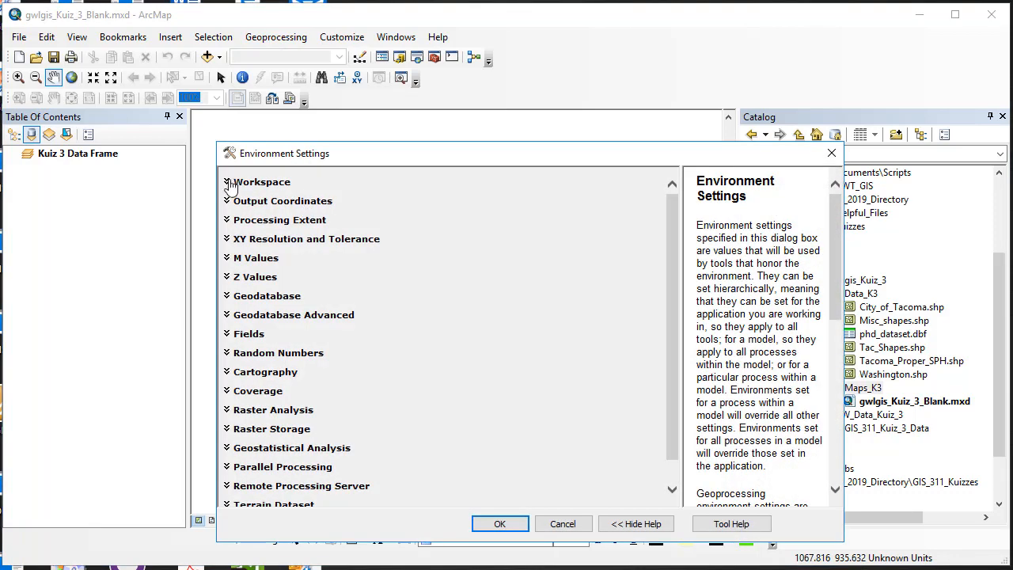
{"action": "left_click", "coordinate": [229, 183]}
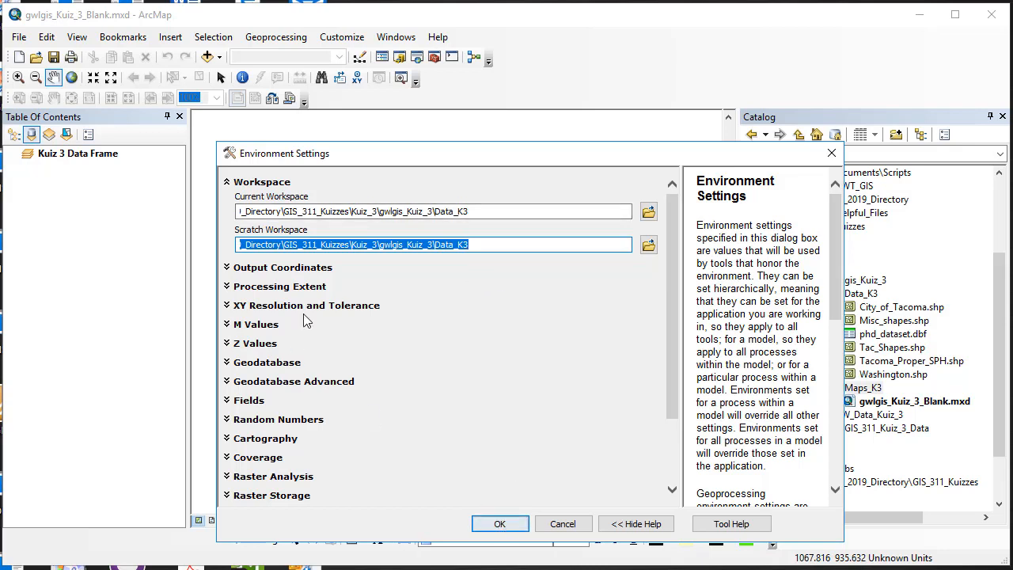
{"action": "left_click", "coordinate": [501, 523]}
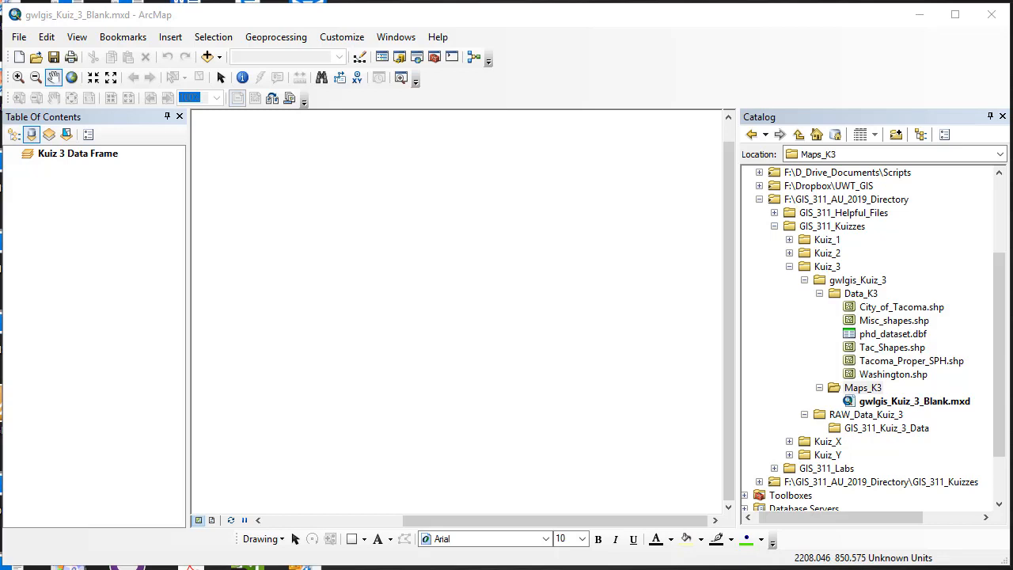
Step: Check the coordinate system in the Kuiz 3 Data Frame's properties and close them
{"action": "right_click", "coordinate": [96, 156]}
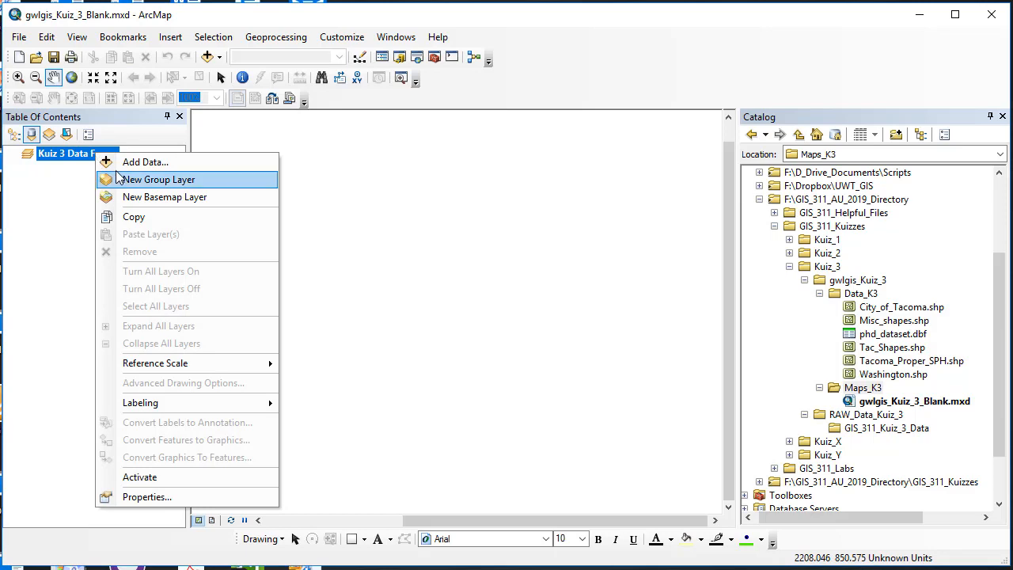
{"action": "left_click", "coordinate": [168, 496]}
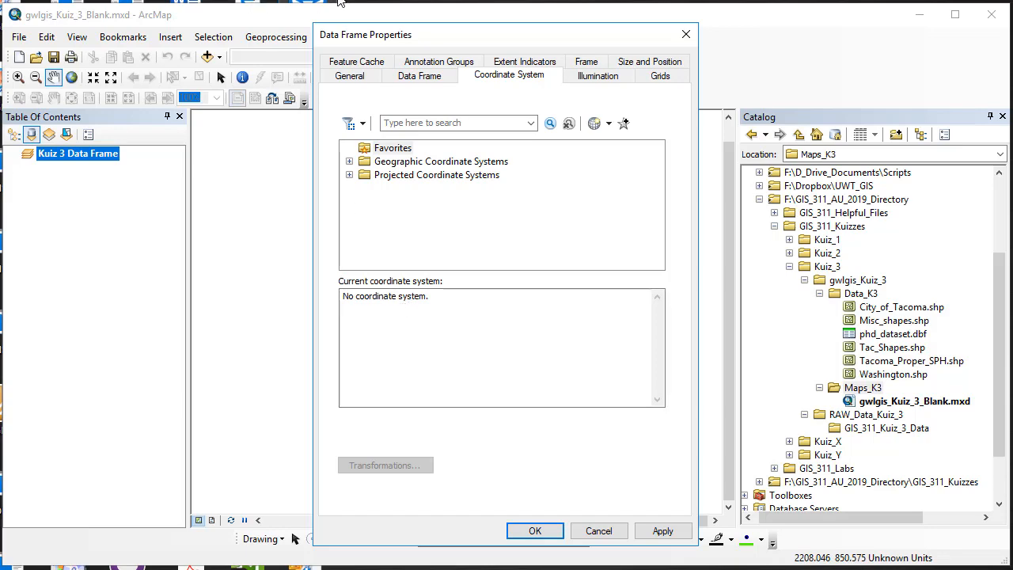
{"action": "left_click", "coordinate": [683, 41]}
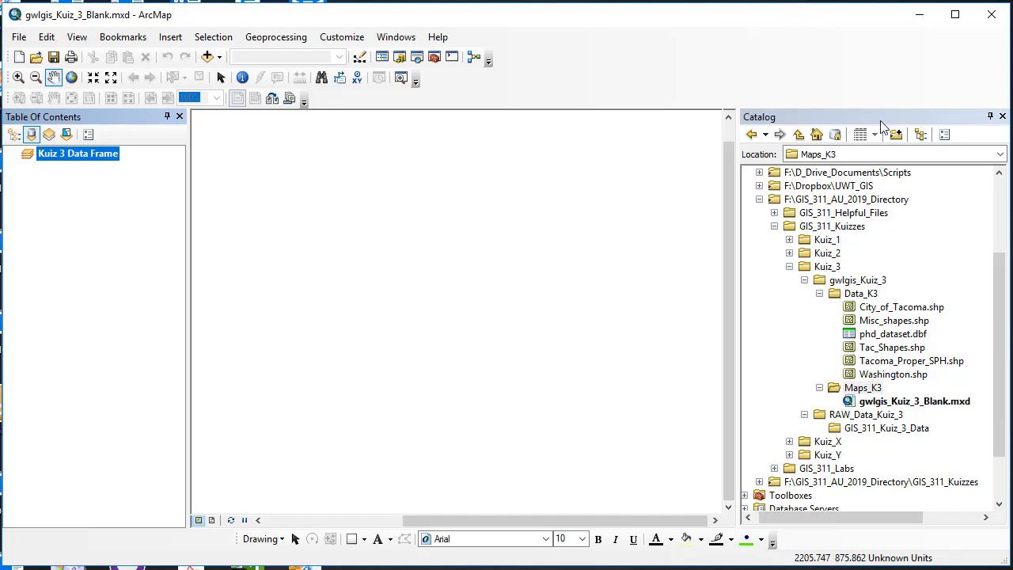
Step: Open the properties of City_of_Tacoma.shp and examine its geographic coordinate system and projection
{"action": "right_click", "coordinate": [907, 309]}
{"action": "left_click", "coordinate": [956, 464]}
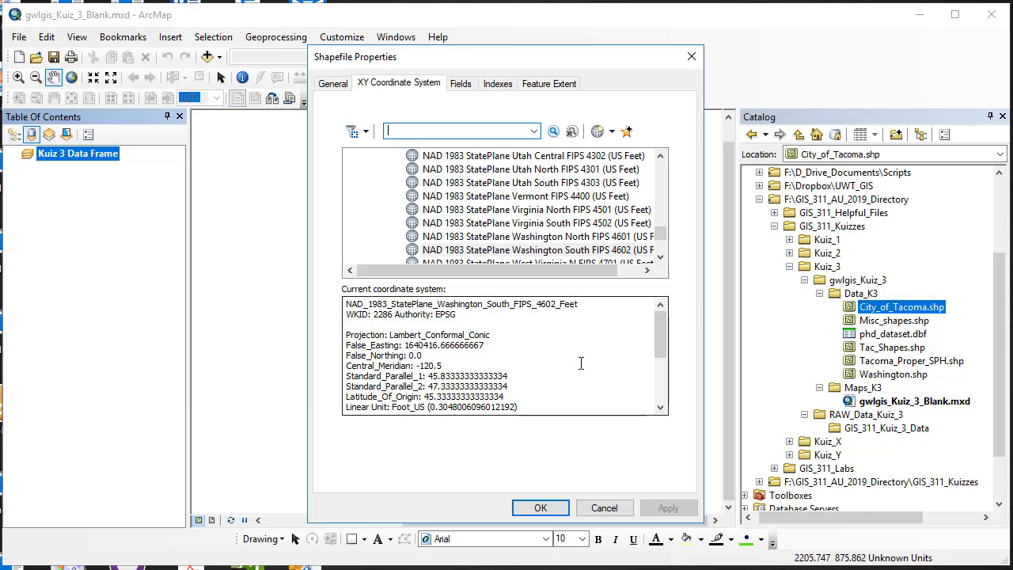
{"action": "scroll", "coordinate": [581, 360], "scroll_direction": "down", "scroll_amount": 3}
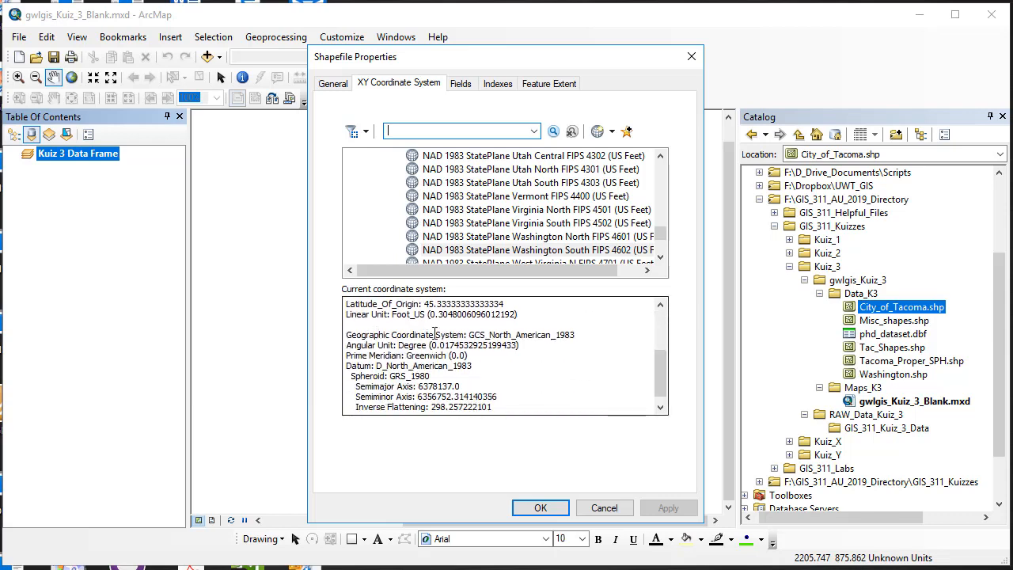
{"action": "left_click_drag", "start_coordinate": [469, 334], "coordinate": [577, 334]}
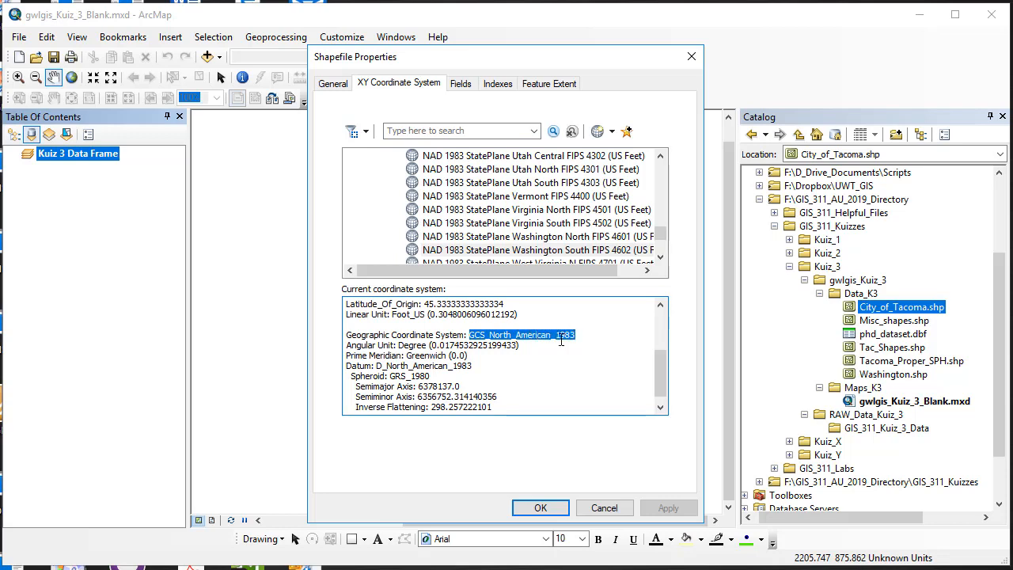
{"action": "left_click_drag", "start_coordinate": [660, 363], "coordinate": [654, 326]}
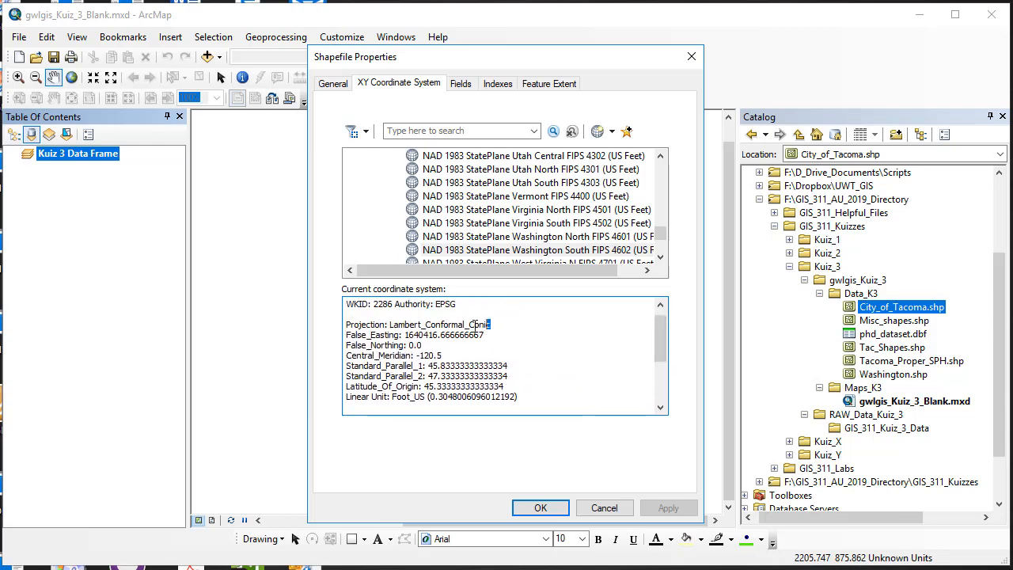
{"action": "left_click_drag", "start_coordinate": [490, 325], "coordinate": [390, 325]}
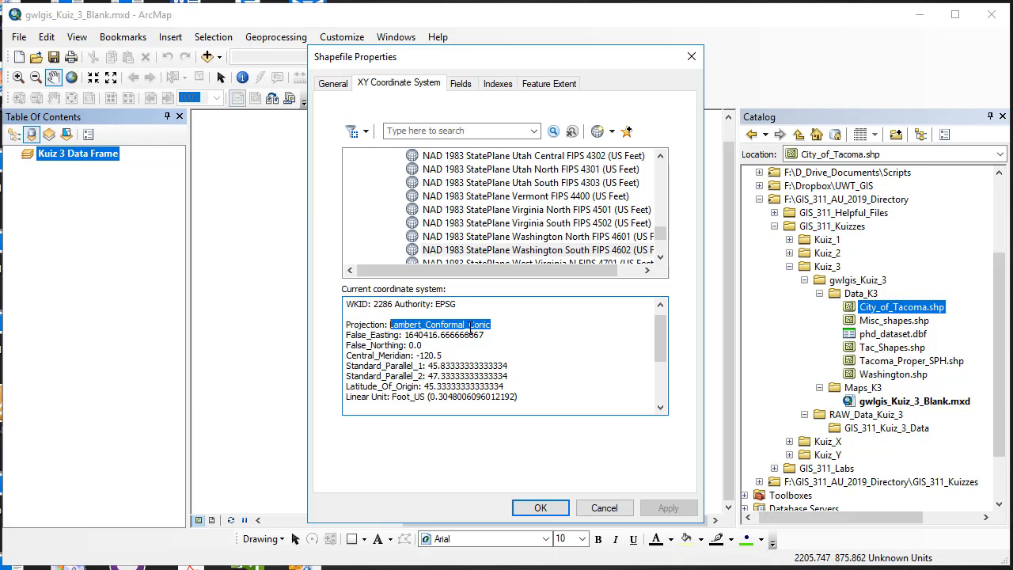
Step: Examine the datum and spheroid in the coordinate system details of City_of_Tacoma.shp
{"action": "scroll", "coordinate": [472, 352], "scroll_direction": "down", "scroll_amount": 3}
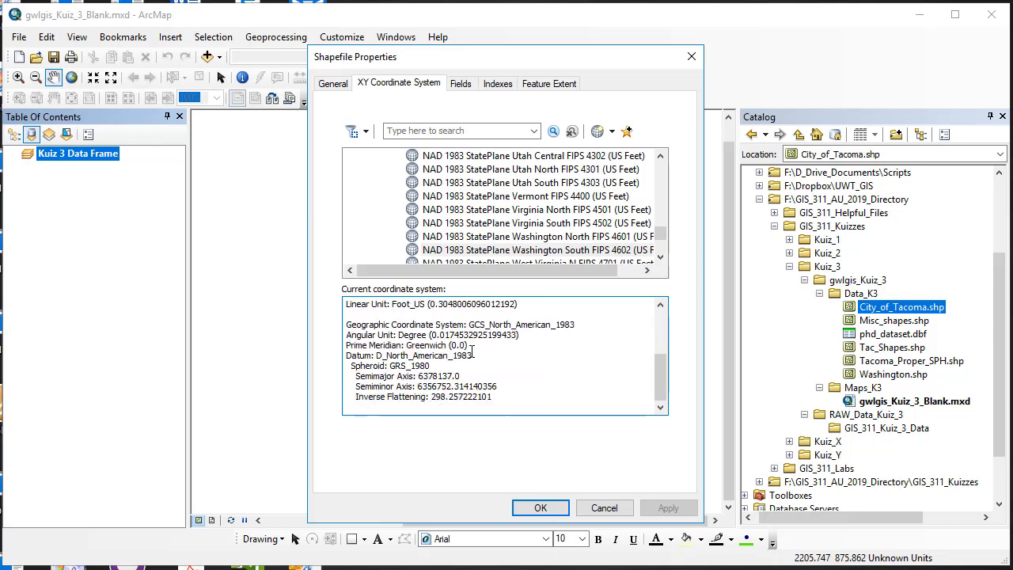
{"action": "left_click_drag", "start_coordinate": [472, 355], "coordinate": [378, 358]}
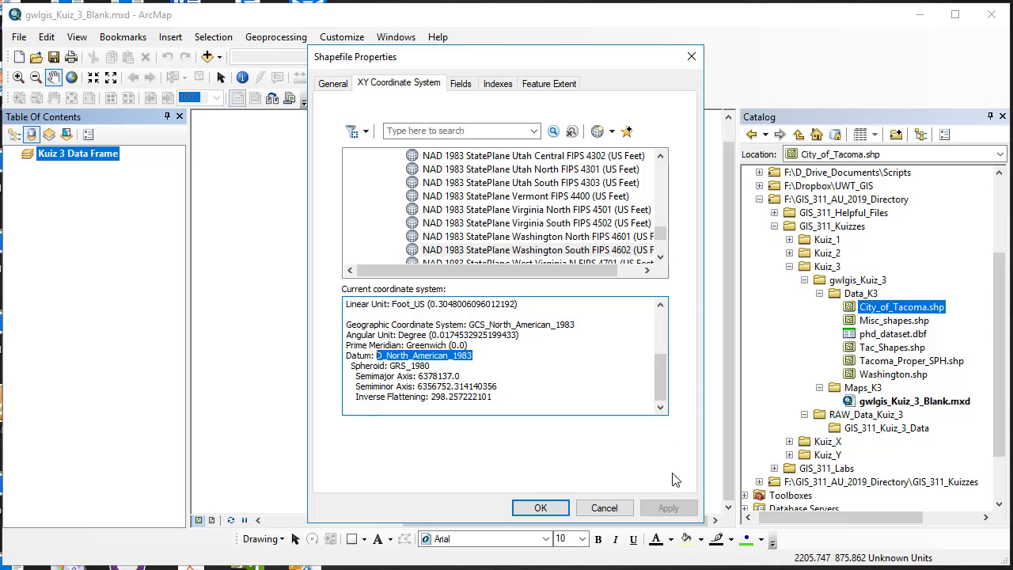
{"action": "left_click", "coordinate": [540, 507]}
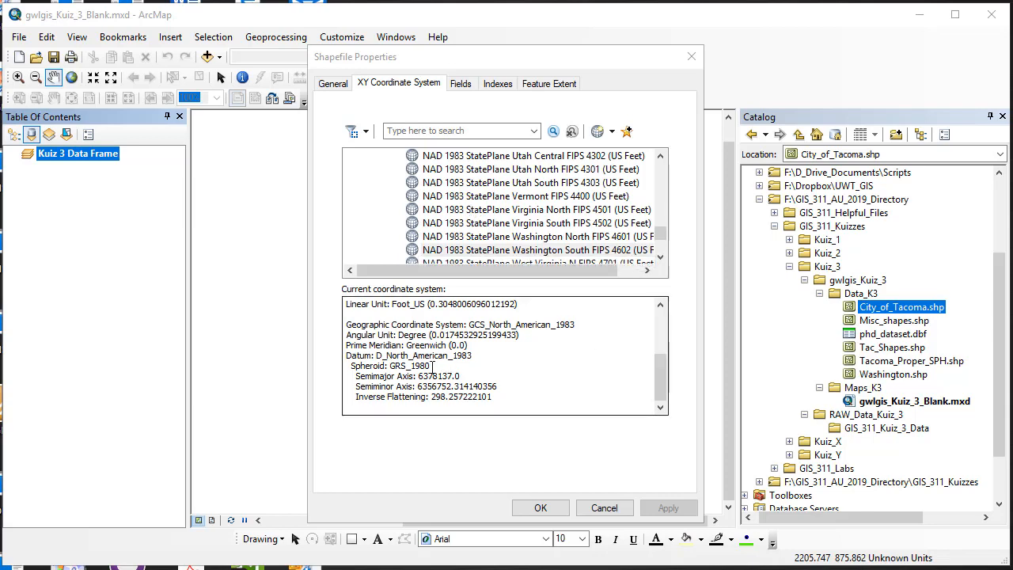
{"action": "left_click_drag", "start_coordinate": [430, 366], "coordinate": [389, 365]}
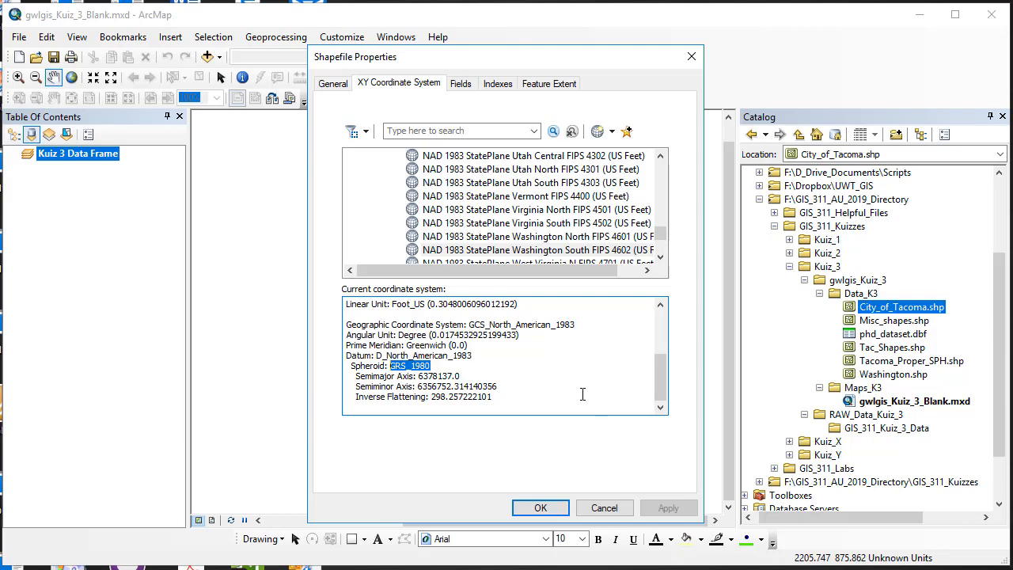
Step: Examine the projected coordinate system's full name for City_of_Tacoma.shp and close its properties
{"action": "left_click_drag", "start_coordinate": [660, 385], "coordinate": [660, 317]}
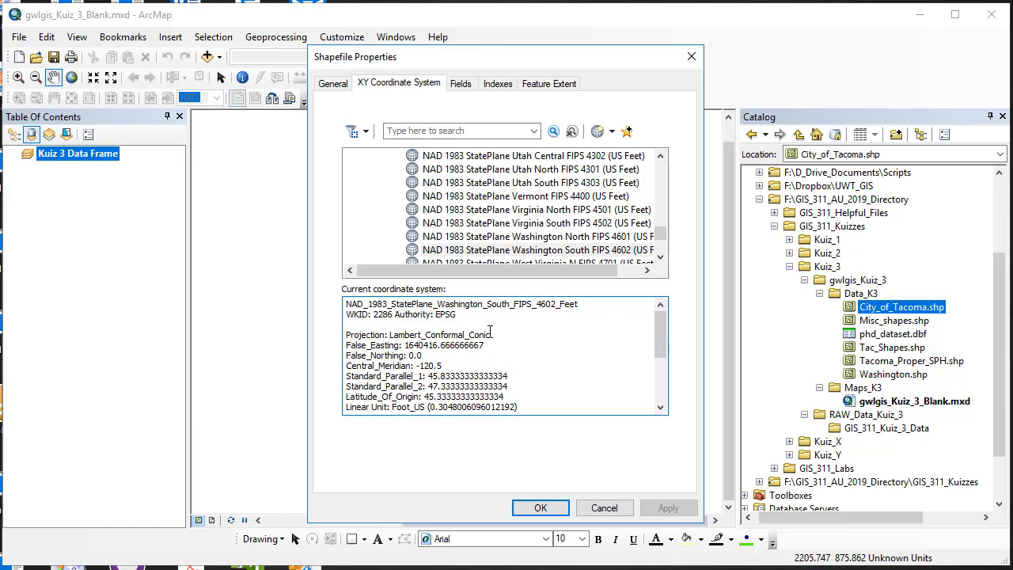
{"action": "left_click_drag", "start_coordinate": [587, 303], "coordinate": [346, 303]}
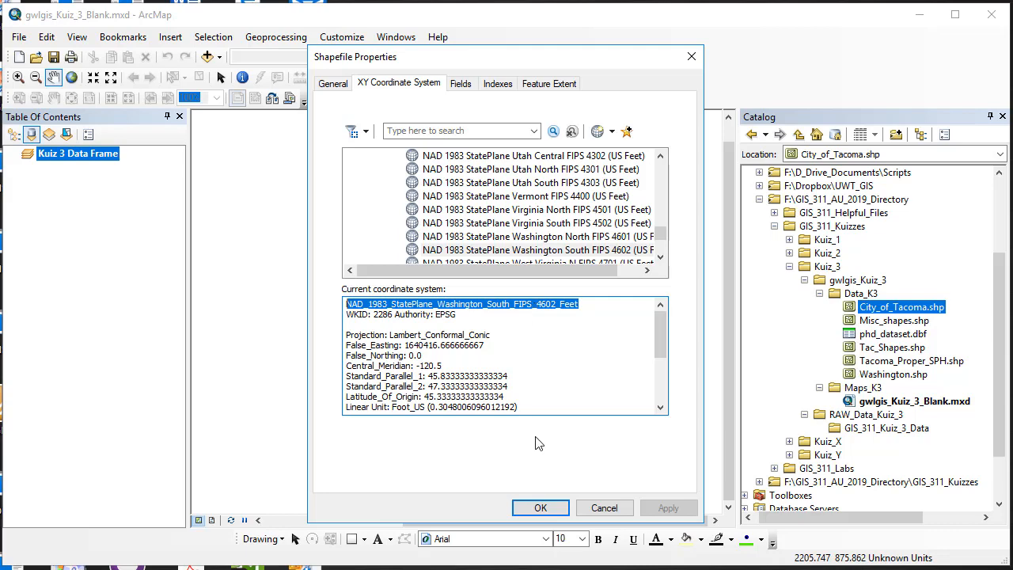
{"action": "left_click", "coordinate": [605, 507]}
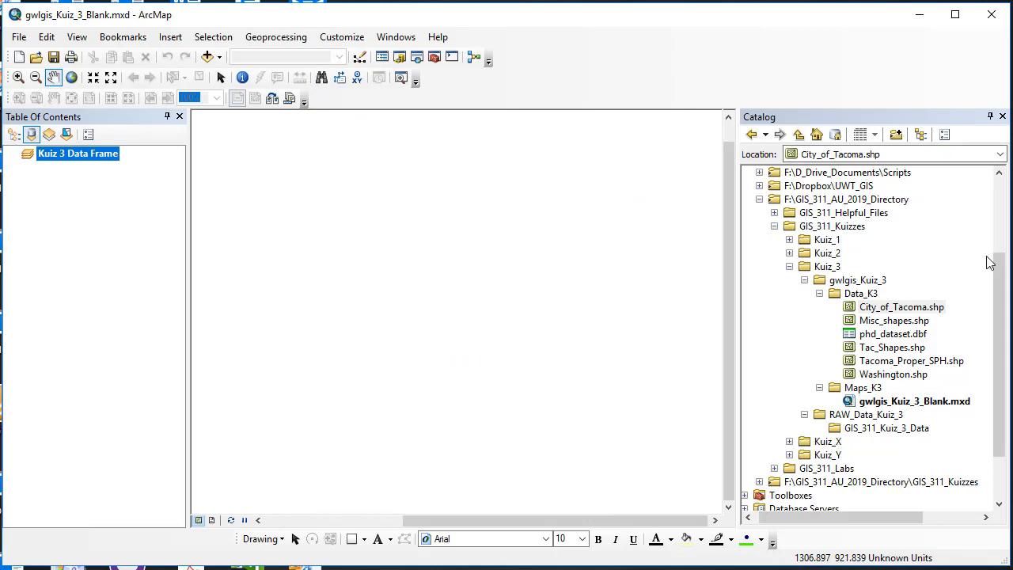
Step: Check the XY coordinate system of Misc_shapes.shp in its properties and close them
{"action": "right_click", "coordinate": [902, 319]}
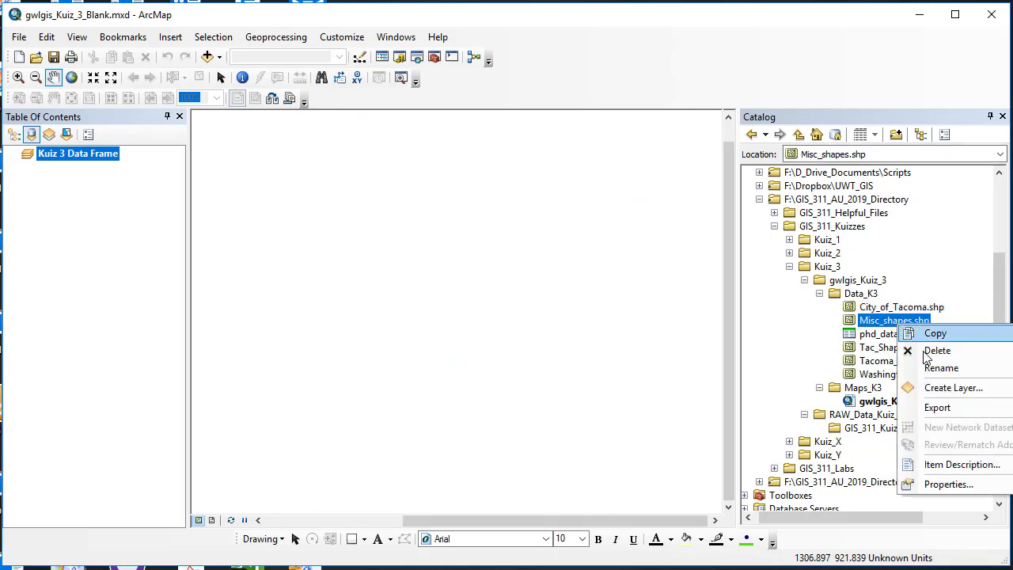
{"action": "left_click", "coordinate": [946, 484]}
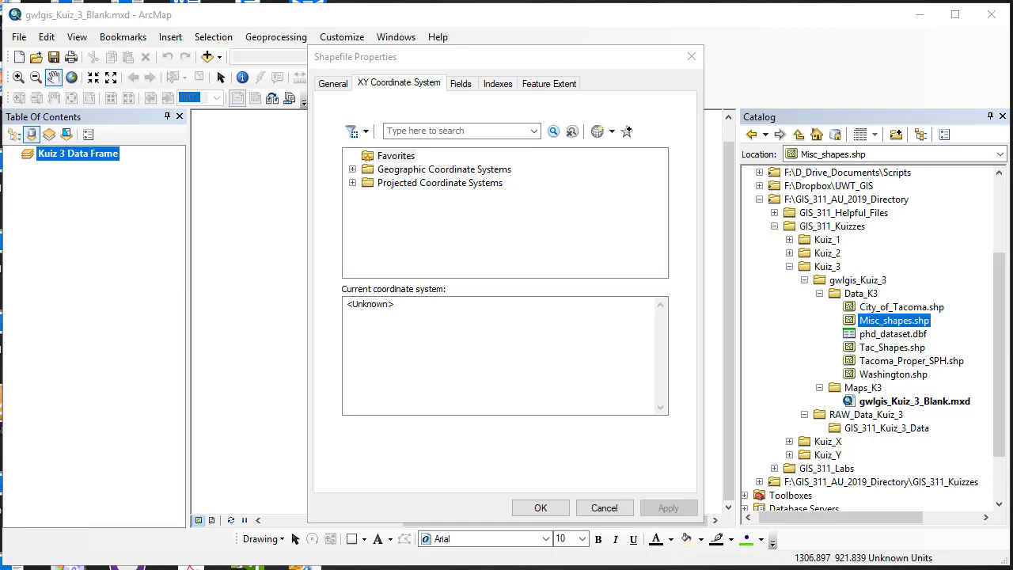
{"action": "left_click", "coordinate": [885, 333]}
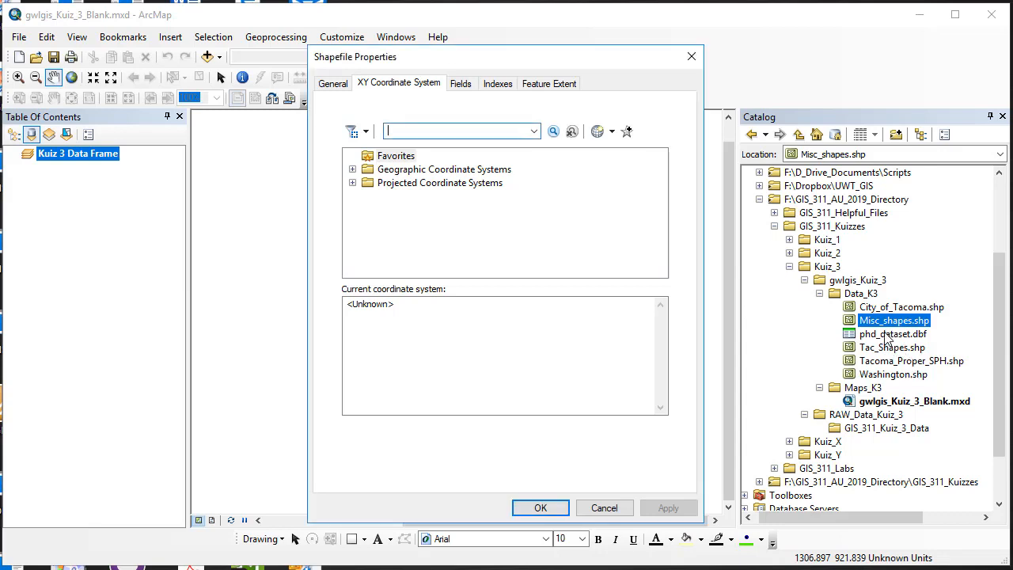
{"action": "left_click", "coordinate": [606, 507]}
Step: Check the properties of the phd_dataset.dbf table for a coordinate system and close them
{"action": "right_click", "coordinate": [918, 335]}
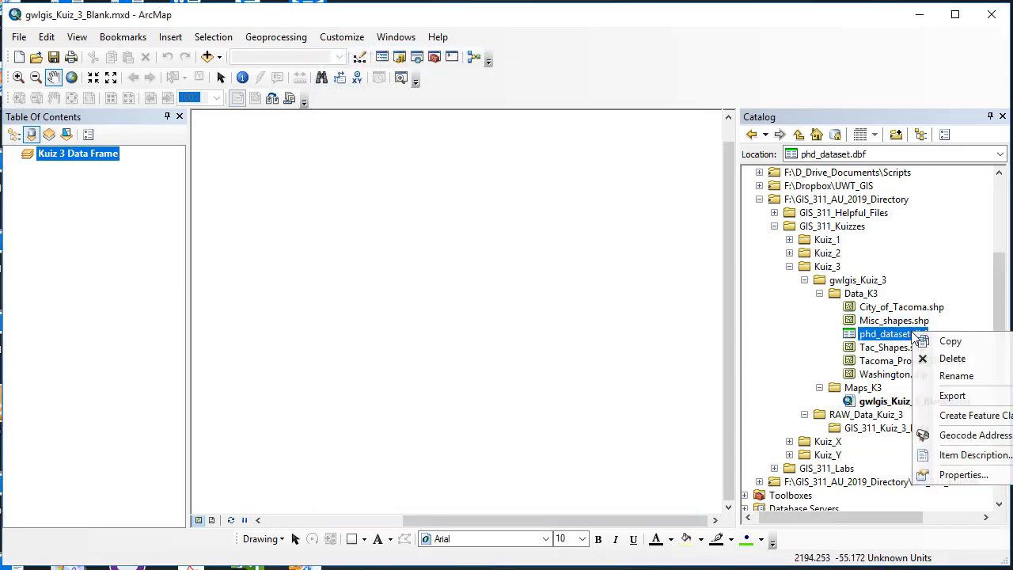
{"action": "left_click", "coordinate": [959, 475]}
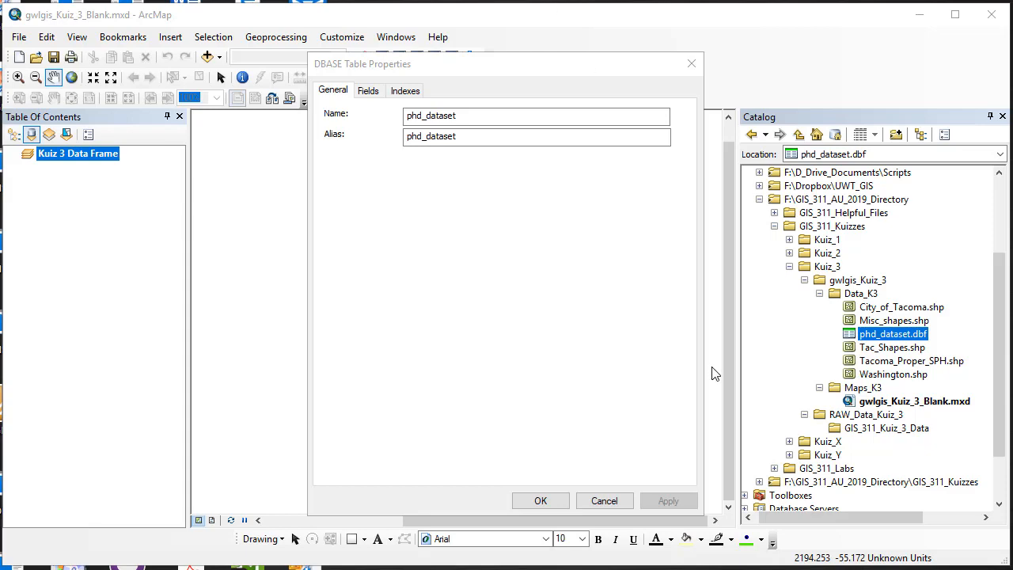
{"action": "left_click", "coordinate": [691, 63]}
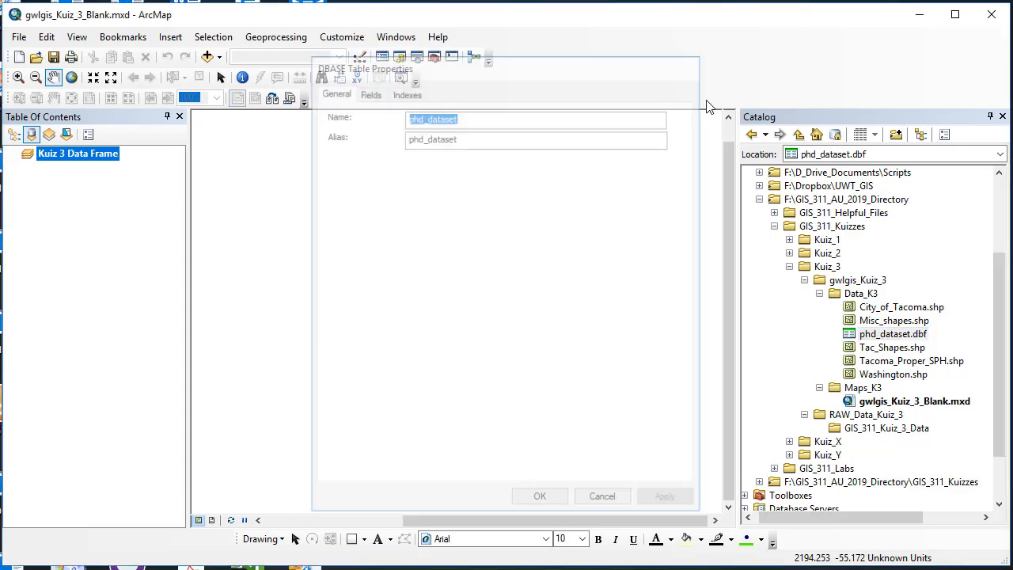
Step: Open the properties of Tac_Shapes.shp and examine the names of its projected and geographic coordinate systems
{"action": "right_click", "coordinate": [889, 348]}
{"action": "left_click", "coordinate": [934, 508]}
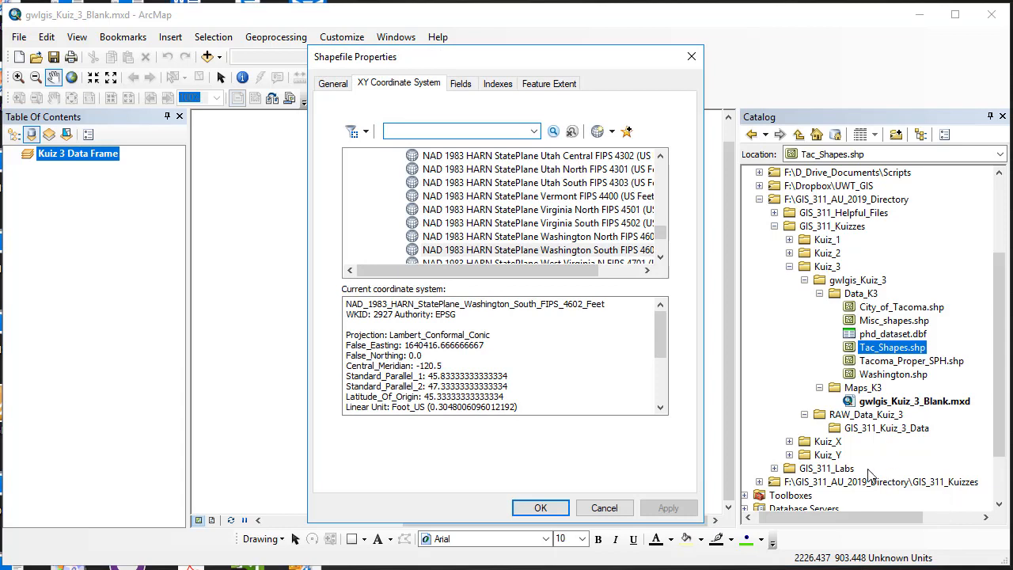
{"action": "left_click_drag", "start_coordinate": [622, 303], "coordinate": [350, 302]}
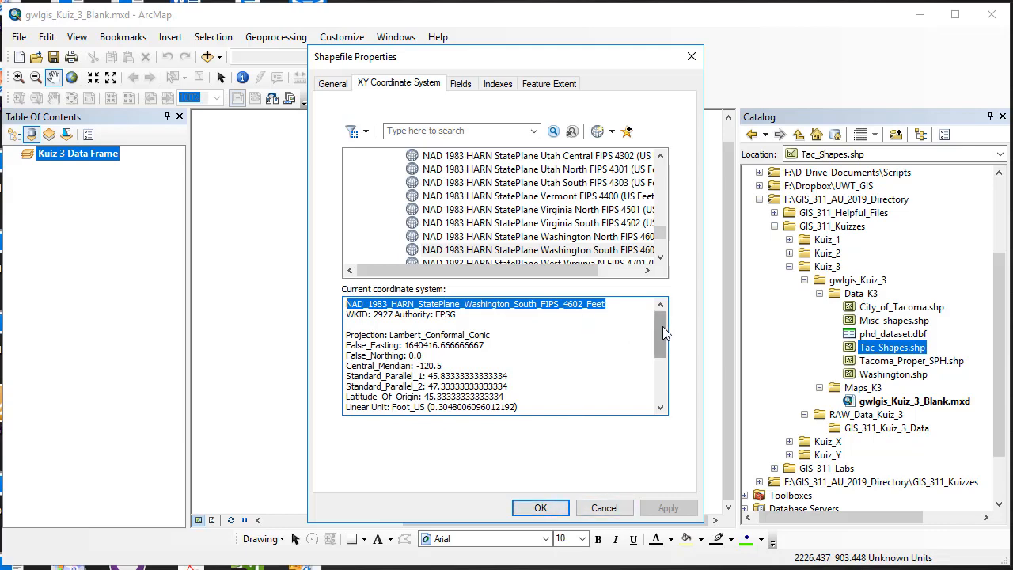
{"action": "scroll", "coordinate": [662, 326], "scroll_direction": "down", "scroll_amount": 3}
{"action": "left_click_drag", "start_coordinate": [610, 354], "coordinate": [472, 353]}
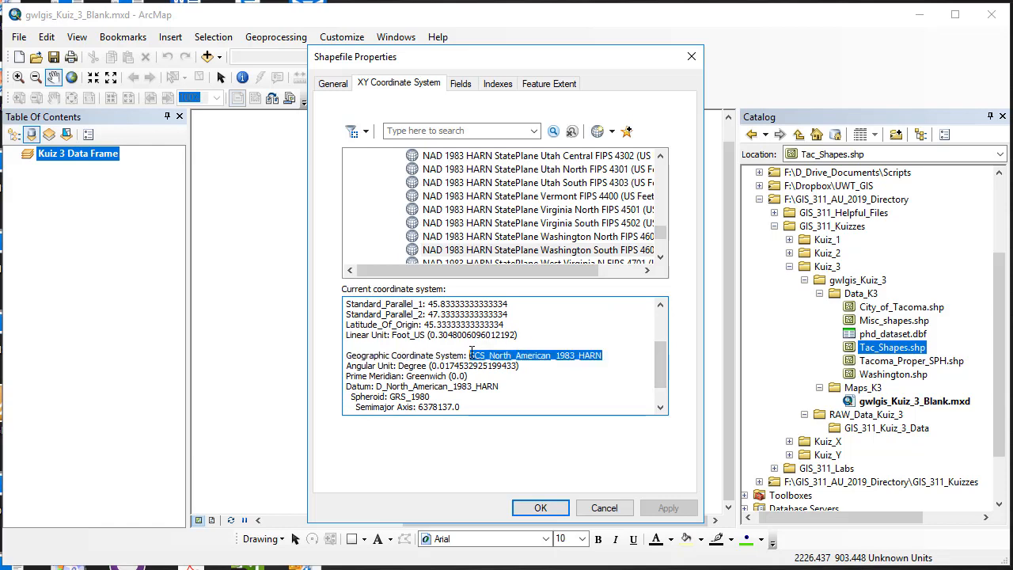
{"action": "left_click", "coordinate": [605, 357]}
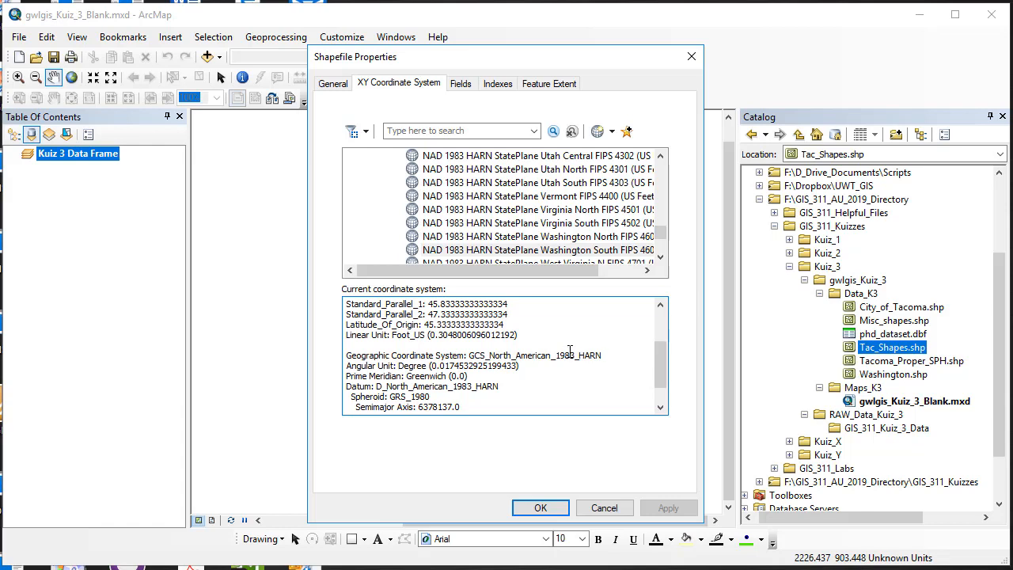
Step: Examine the projection, datum and full coordinate system name of Tac_Shapes.shp and close its properties
{"action": "scroll", "coordinate": [572, 352], "scroll_direction": "up", "scroll_amount": 2}
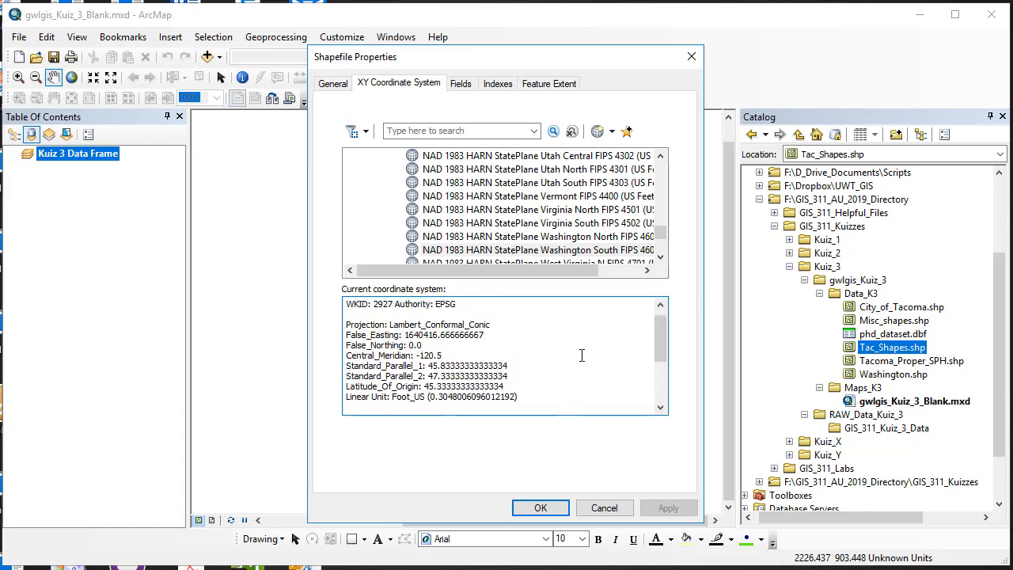
{"action": "left_click_drag", "start_coordinate": [491, 325], "coordinate": [390, 324]}
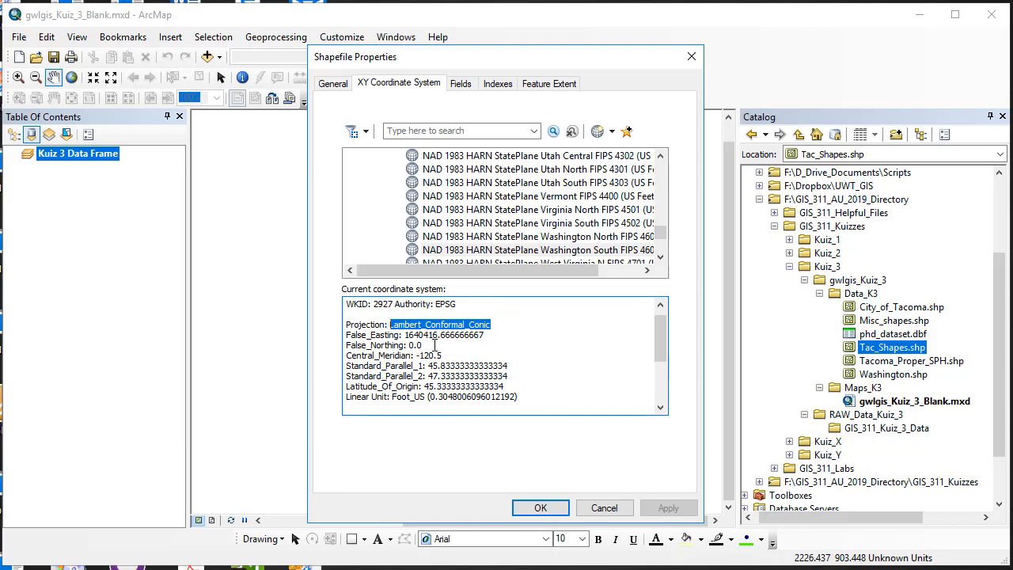
{"action": "scroll", "coordinate": [448, 346], "scroll_direction": "down", "scroll_amount": 3}
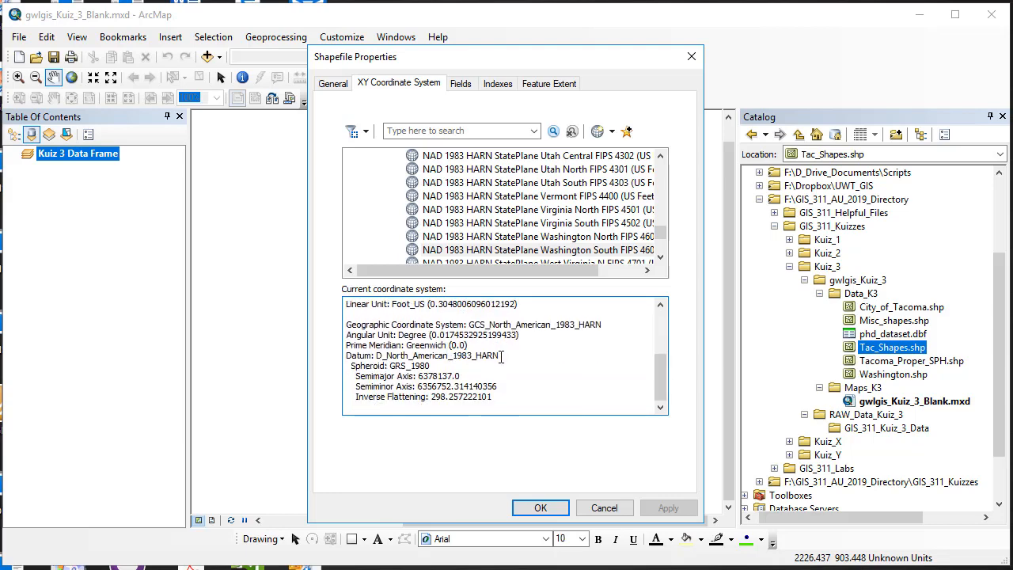
{"action": "left_click_drag", "start_coordinate": [500, 356], "coordinate": [381, 360]}
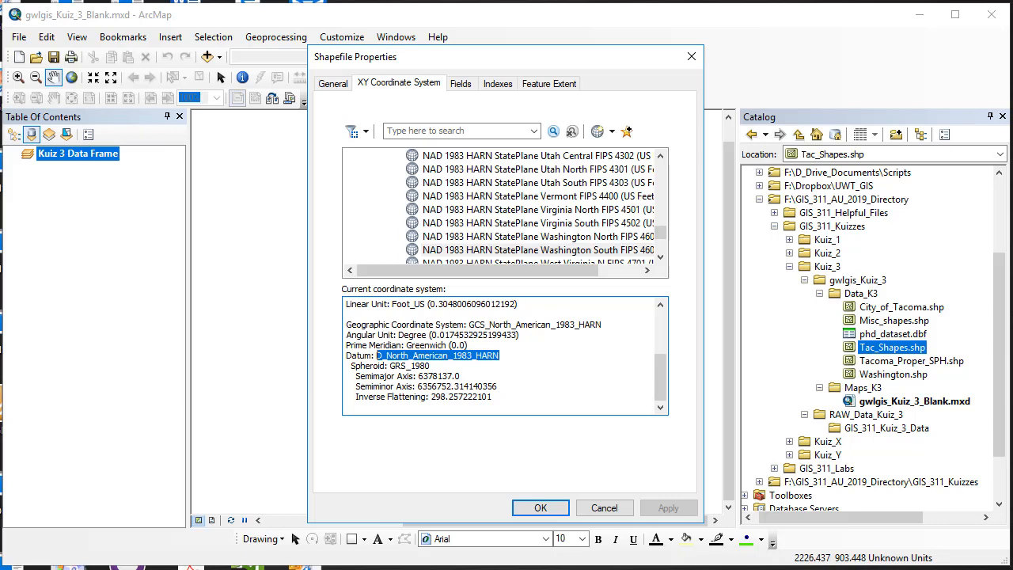
{"action": "scroll", "coordinate": [605, 310], "scroll_direction": "up", "scroll_amount": 5}
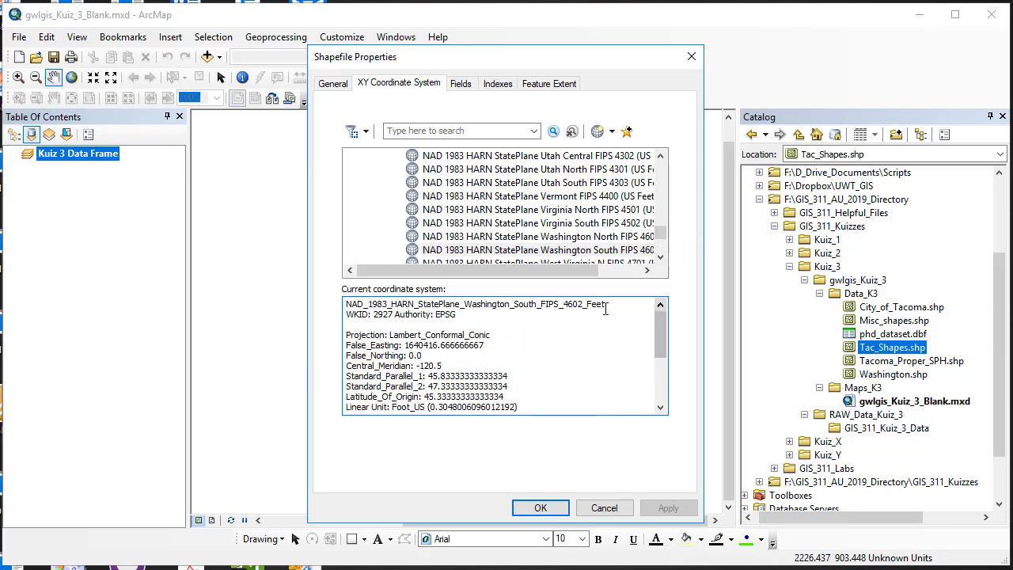
{"action": "left_click_drag", "start_coordinate": [605, 310], "coordinate": [294, 305]}
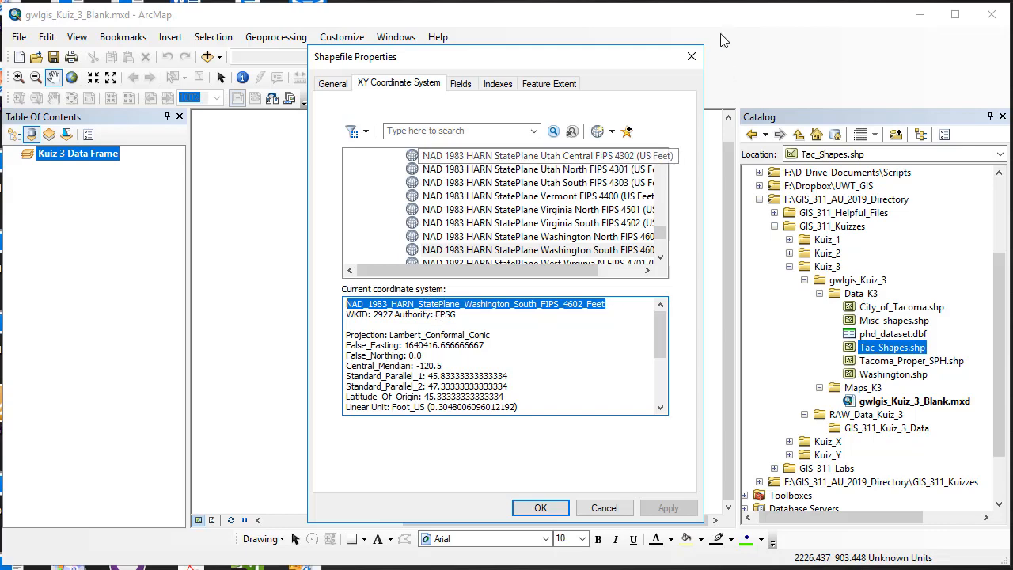
{"action": "left_click", "coordinate": [691, 57]}
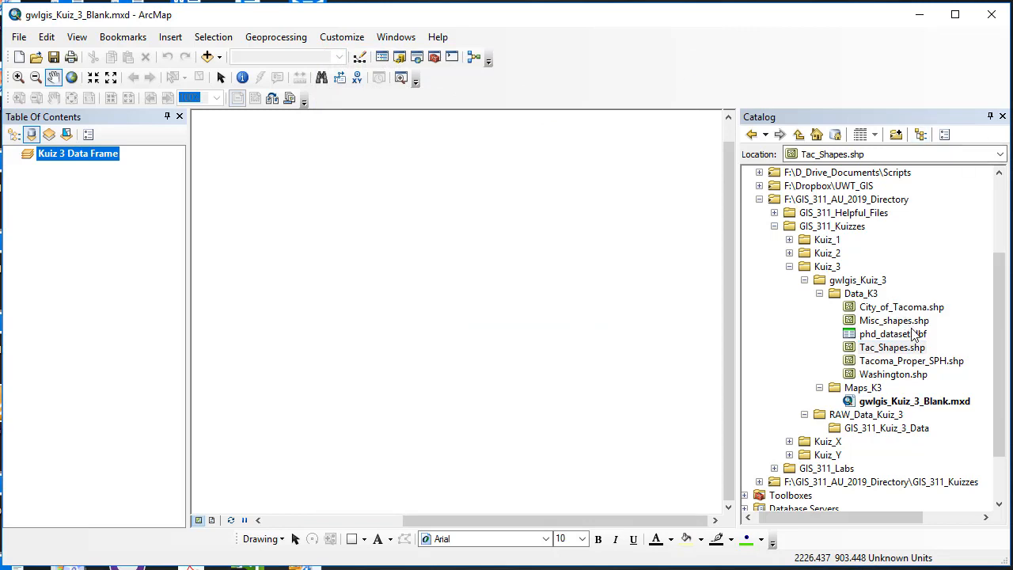
Step: Open the properties of Tacoma_Proper_SPH.shp and examine the names of its projected and geographic coordinate systems
{"action": "right_click", "coordinate": [909, 366]}
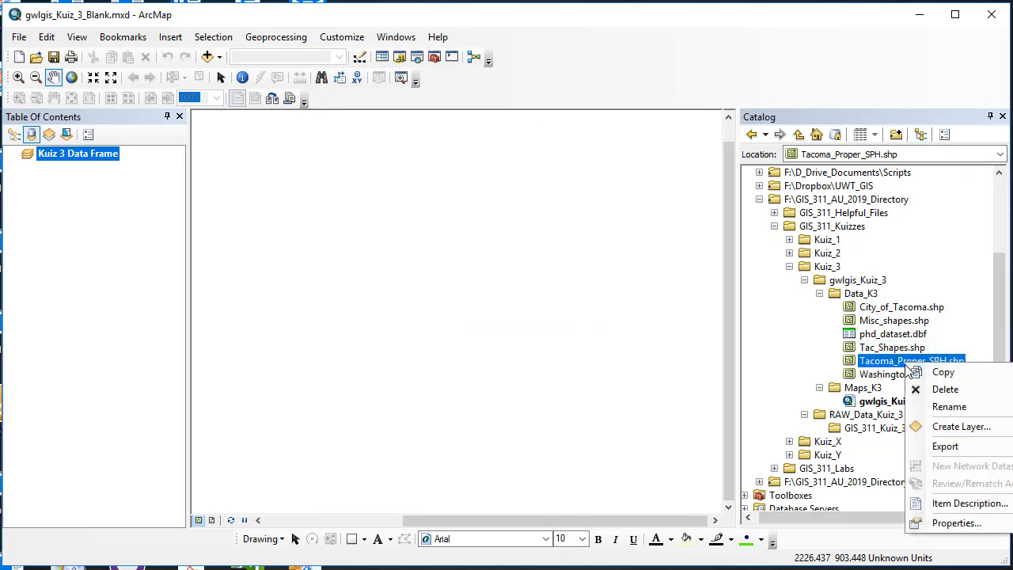
{"action": "left_click", "coordinate": [956, 523]}
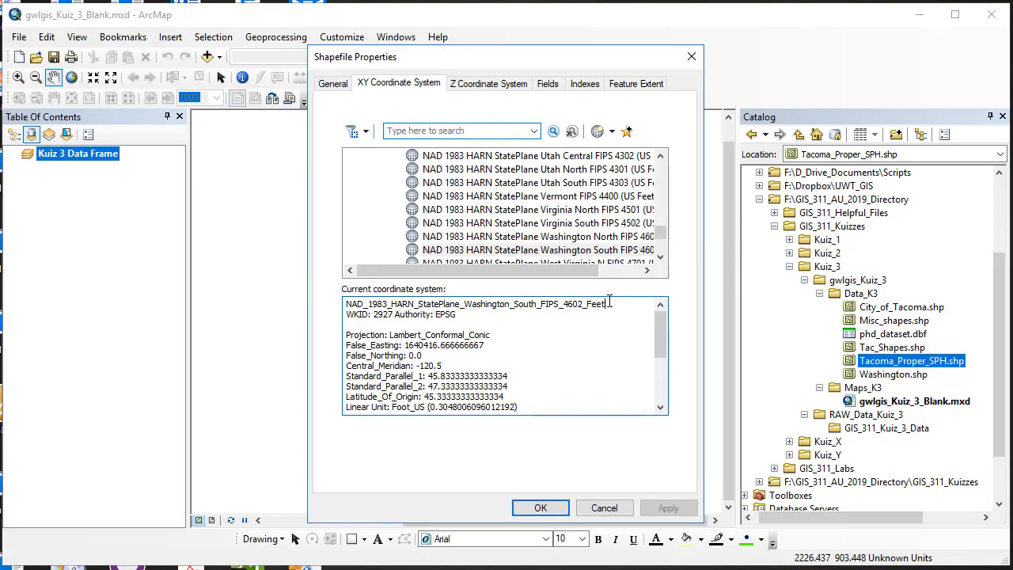
{"action": "left_click_drag", "start_coordinate": [609, 303], "coordinate": [345, 304]}
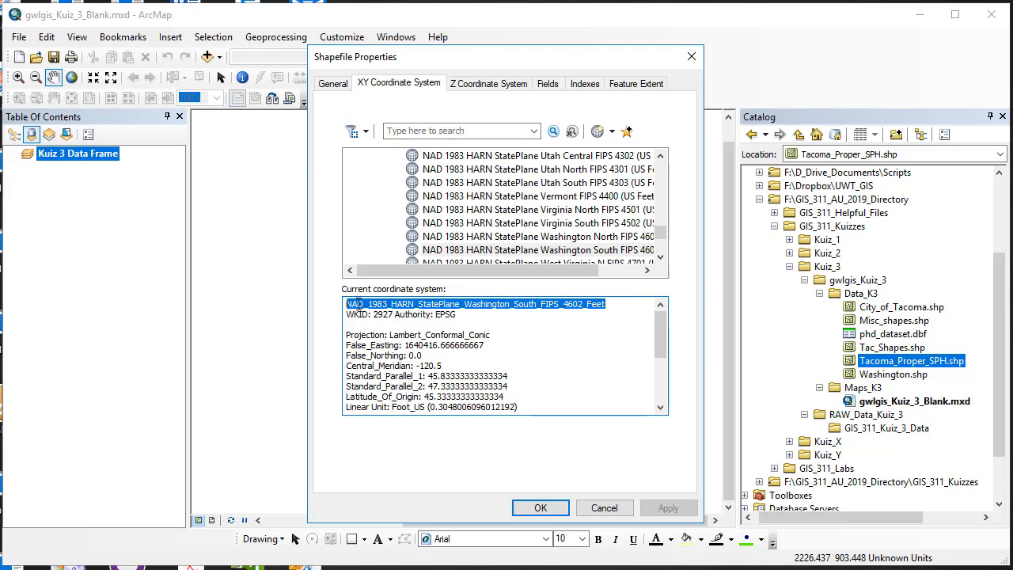
{"action": "scroll", "coordinate": [661, 336], "scroll_direction": "down", "scroll_amount": 3}
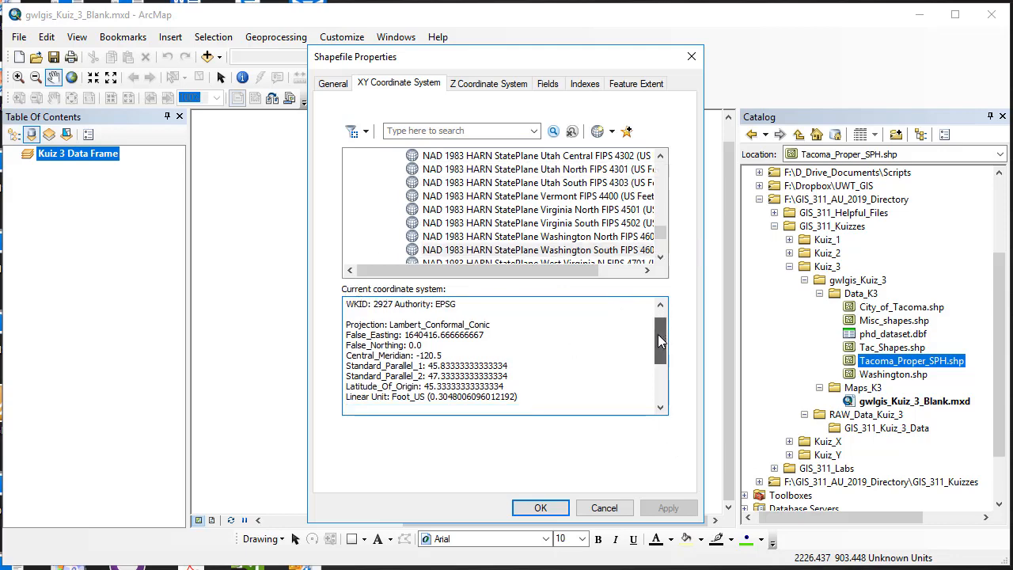
{"action": "left_click_drag", "start_coordinate": [603, 344], "coordinate": [469, 346]}
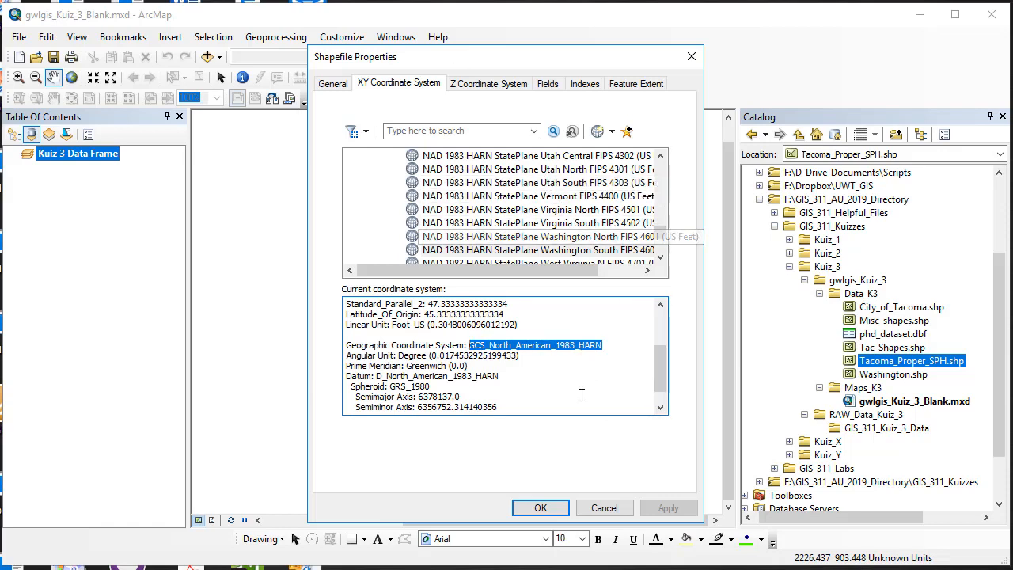
Step: Examine the projection, datum and spheroid of Tacoma_Proper_SPH.shp and close its properties
{"action": "scroll", "coordinate": [540, 354], "scroll_direction": "up", "scroll_amount": 3}
{"action": "scroll", "coordinate": [541, 354], "scroll_direction": "up", "scroll_amount": 1}
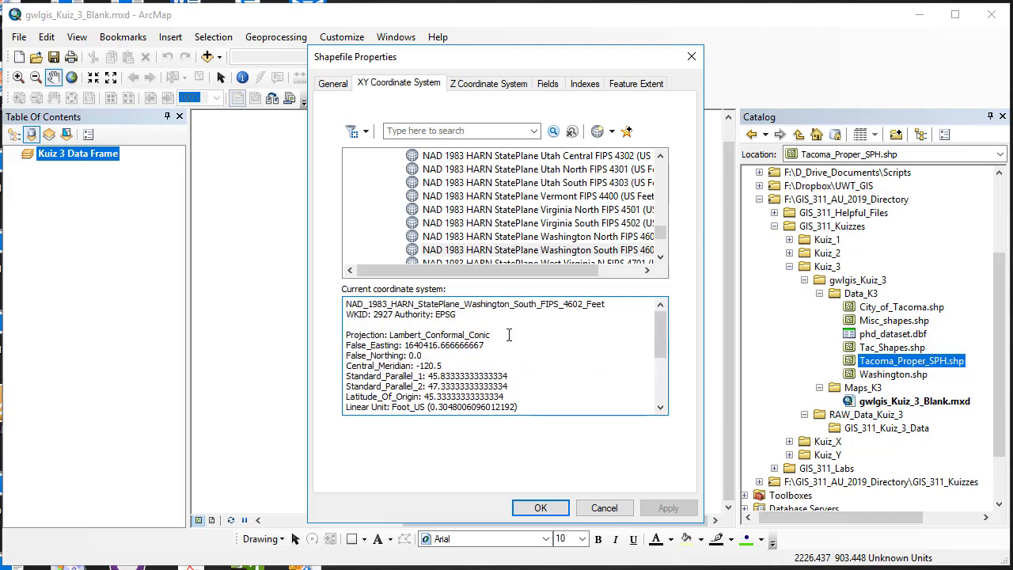
{"action": "left_click_drag", "start_coordinate": [492, 334], "coordinate": [384, 334]}
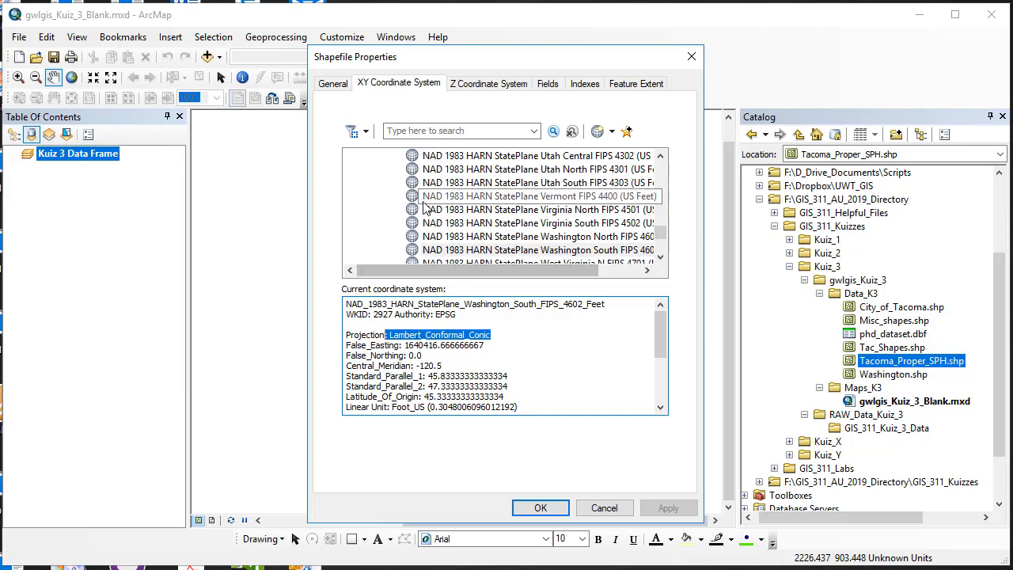
{"action": "scroll", "coordinate": [484, 345], "scroll_direction": "down", "scroll_amount": 2}
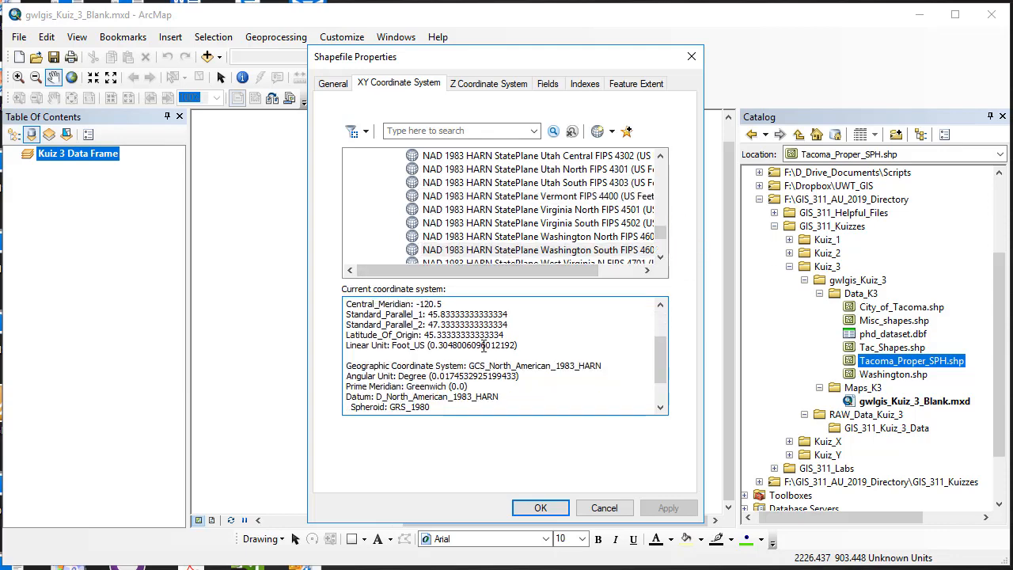
{"action": "left_click_drag", "start_coordinate": [500, 396], "coordinate": [373, 389]}
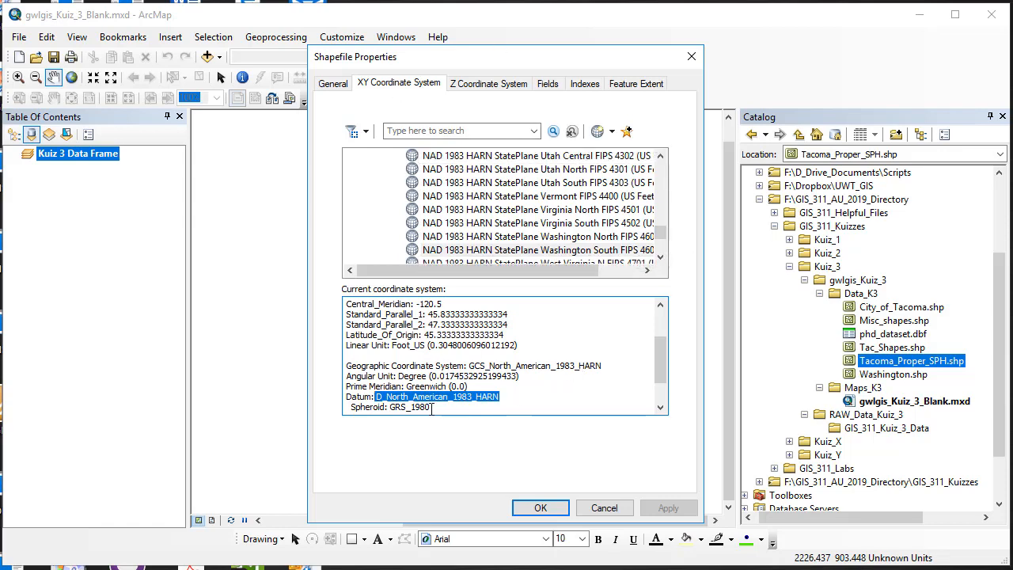
{"action": "left_click_drag", "start_coordinate": [431, 407], "coordinate": [389, 407]}
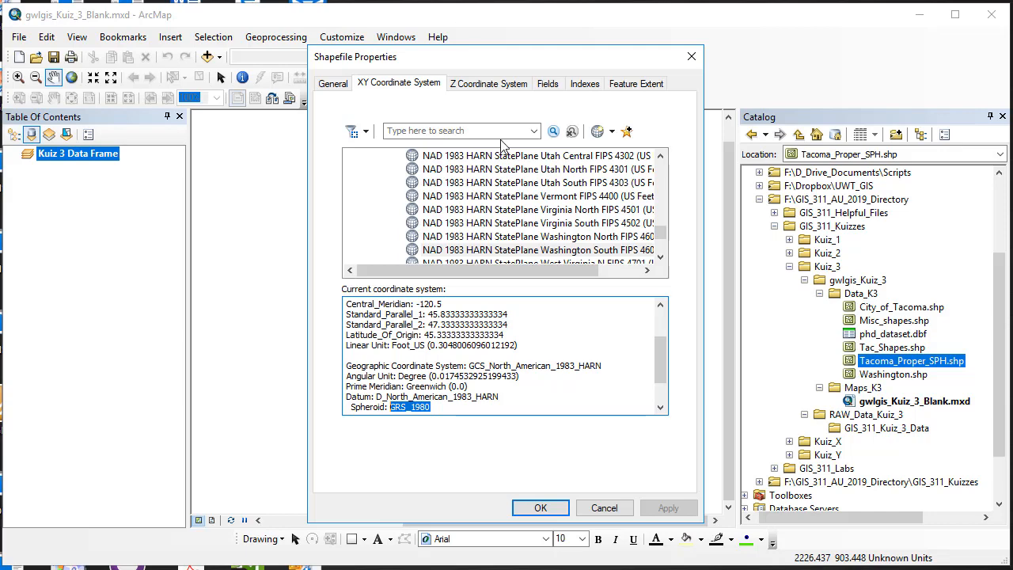
{"action": "scroll", "coordinate": [660, 371], "scroll_direction": "up", "scroll_amount": 2}
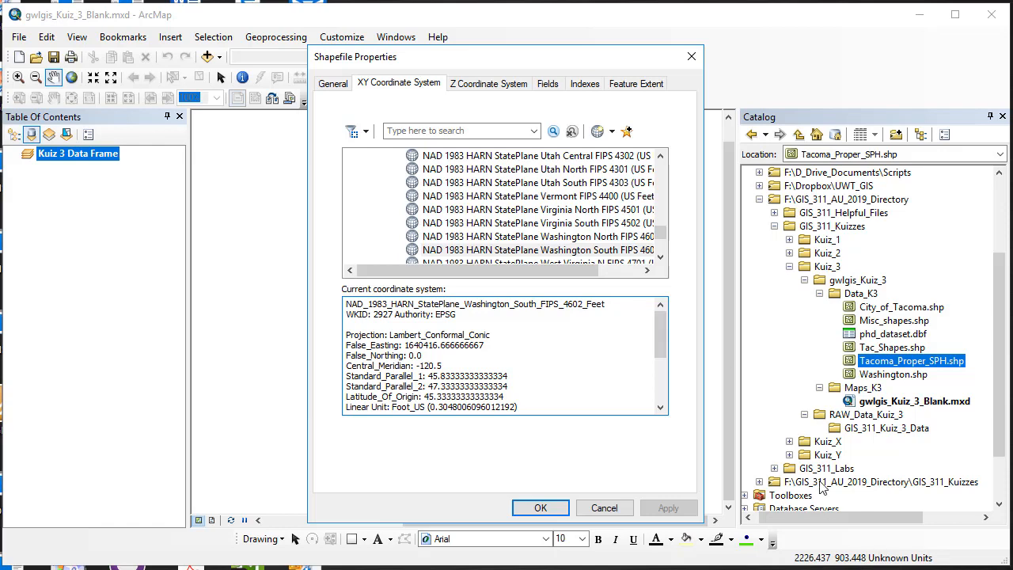
{"action": "left_click", "coordinate": [691, 56]}
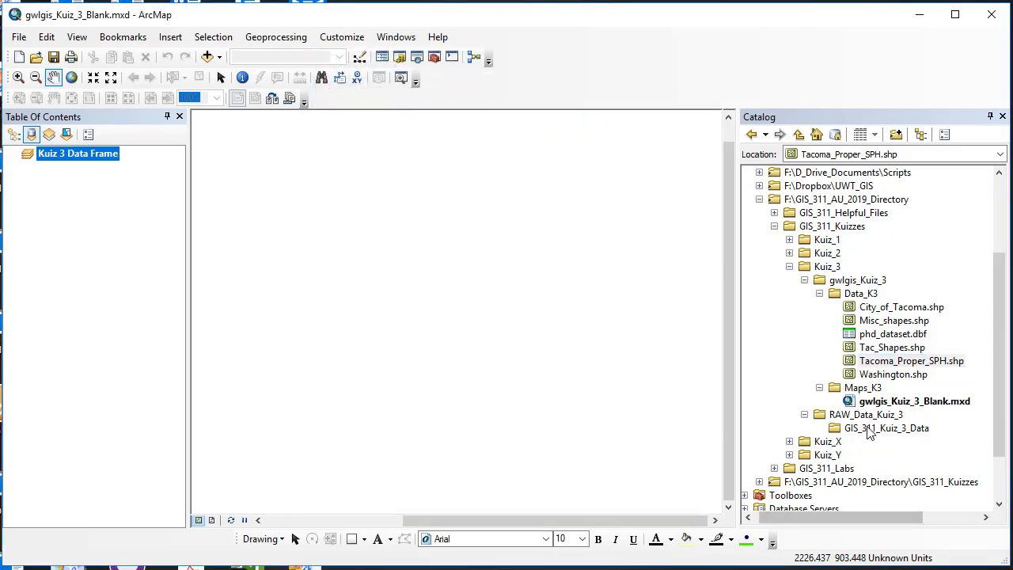
Step: Examine the name and type of the current coordinate system of Washington.shp in its properties and close them
{"action": "right_click", "coordinate": [893, 373]}
{"action": "left_click", "coordinate": [938, 533]}
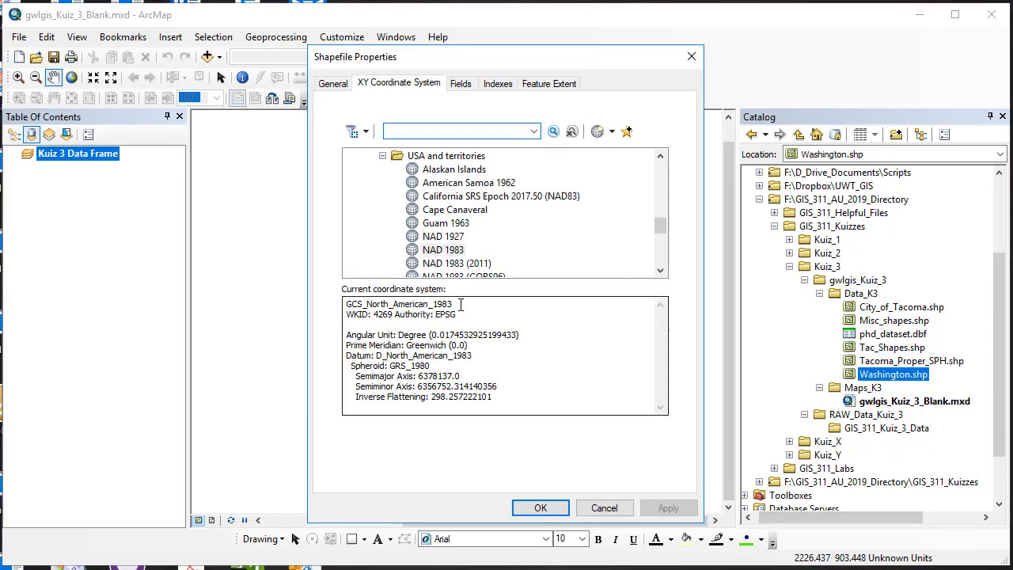
{"action": "left_click_drag", "start_coordinate": [459, 304], "coordinate": [338, 299]}
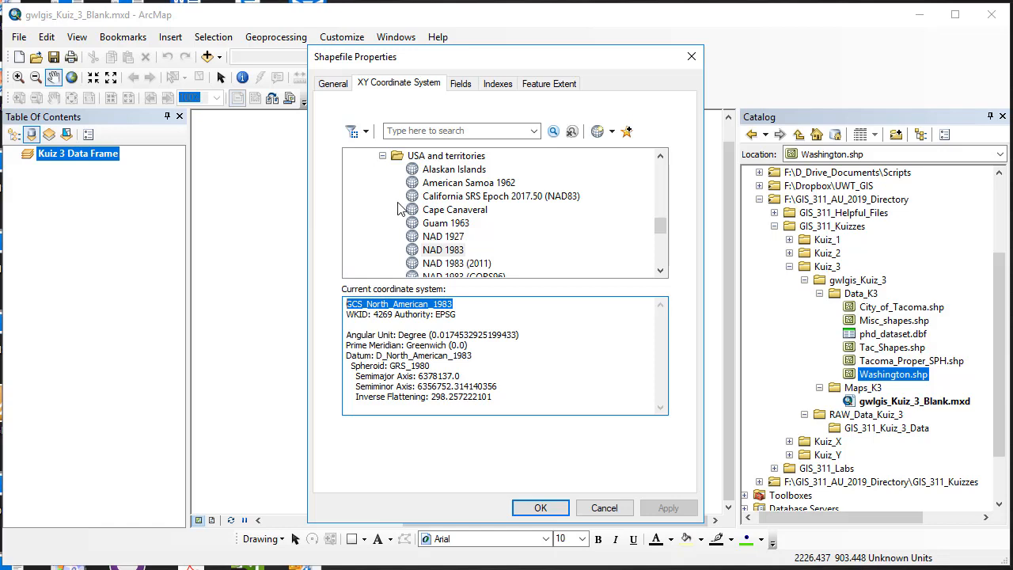
{"action": "double_click", "coordinate": [360, 311]}
{"action": "double_click", "coordinate": [341, 303]}
{"action": "left_click", "coordinate": [475, 303]}
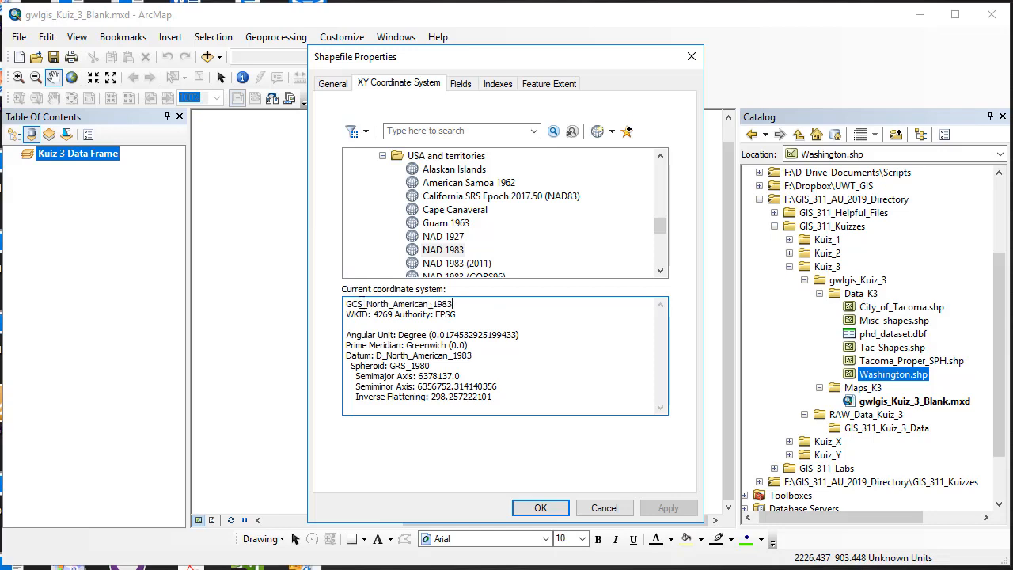
{"action": "left_click_drag", "start_coordinate": [363, 303], "coordinate": [346, 304]}
{"action": "left_click_drag", "start_coordinate": [451, 304], "coordinate": [337, 303]}
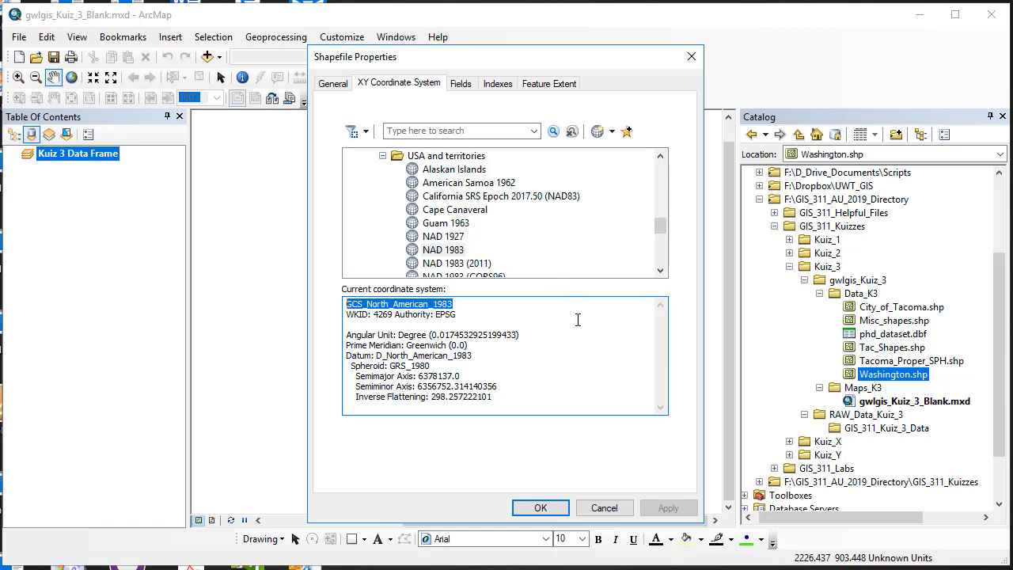
{"action": "left_click", "coordinate": [614, 510]}
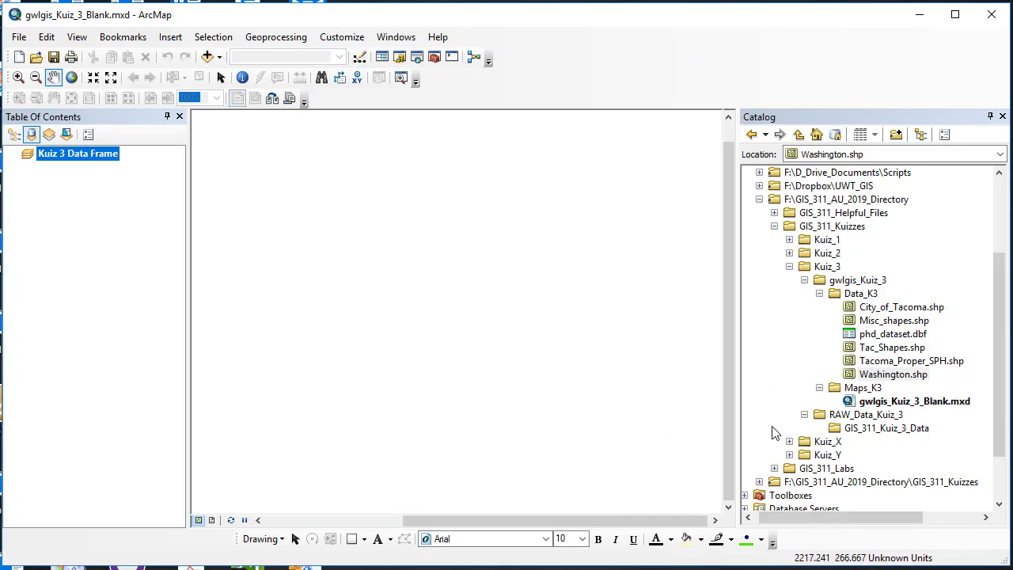
Step: Save the map document under the new name gwlgis_Kuiz_3_Step_2.mxd in the Maps_K3 folder
{"action": "left_click", "coordinate": [19, 40]}
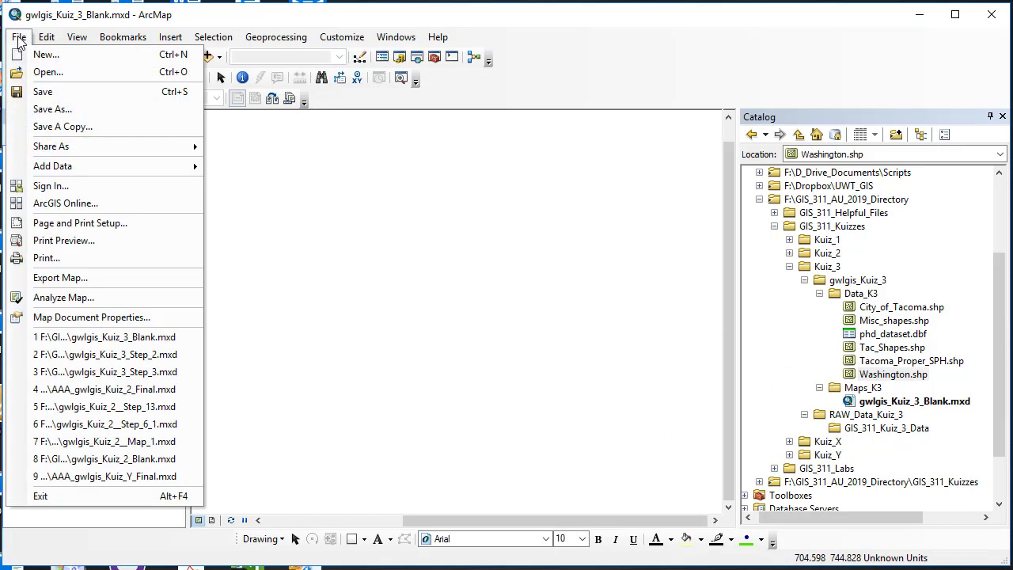
{"action": "left_click", "coordinate": [52, 110]}
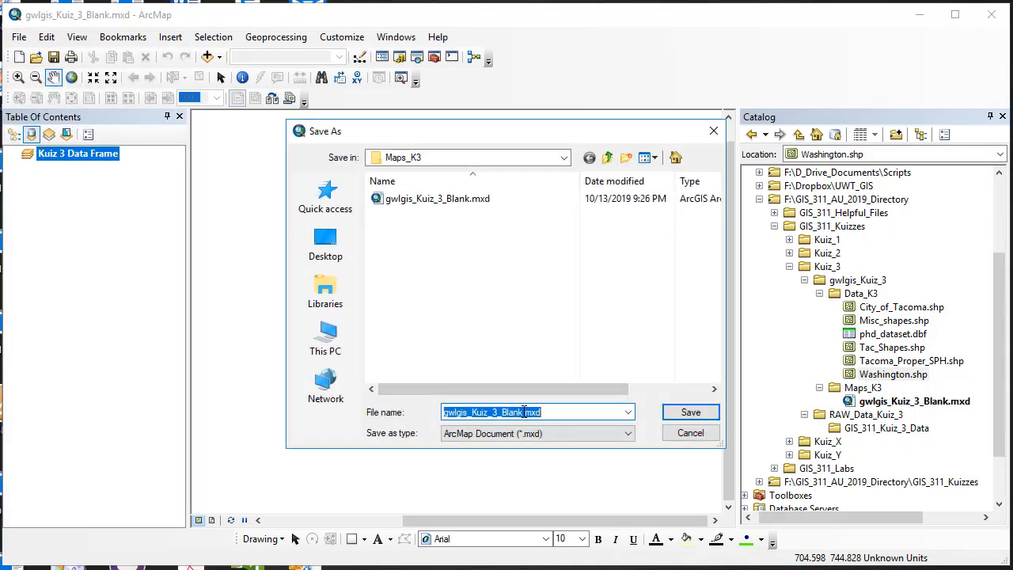
{"action": "left_click_drag", "start_coordinate": [524, 412], "coordinate": [501, 412]}
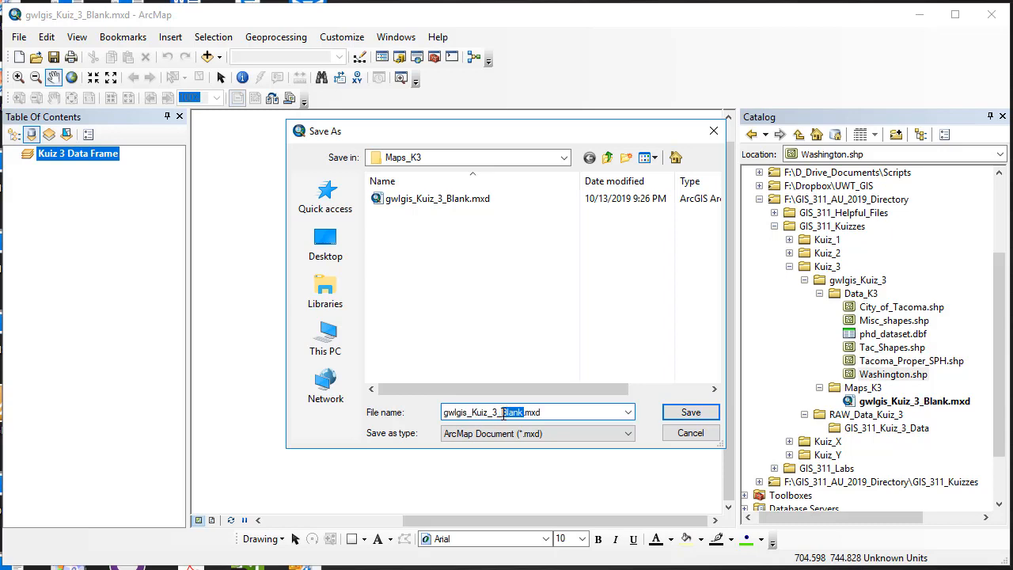
{"action": "type", "text": "Step_2"}
{"action": "left_click", "coordinate": [711, 417]}
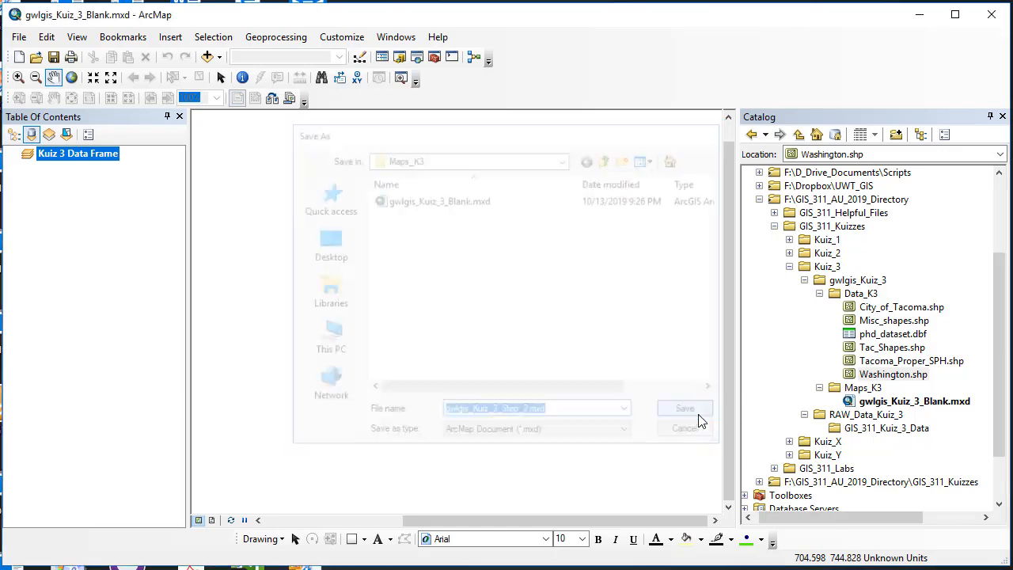